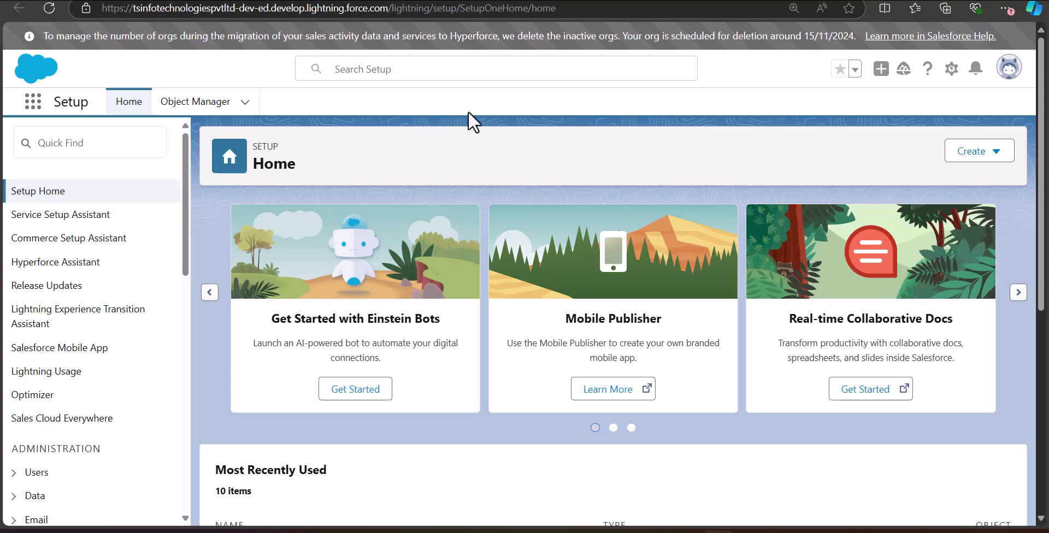
Step: Find Reports through the App Launcher search and begin a new report
left_click(33, 102)
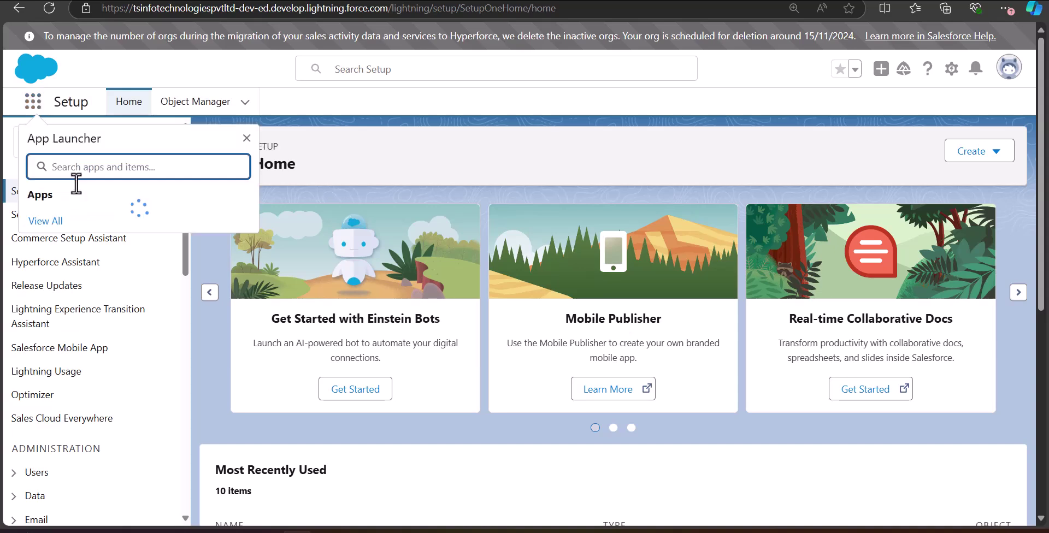
type("reports")
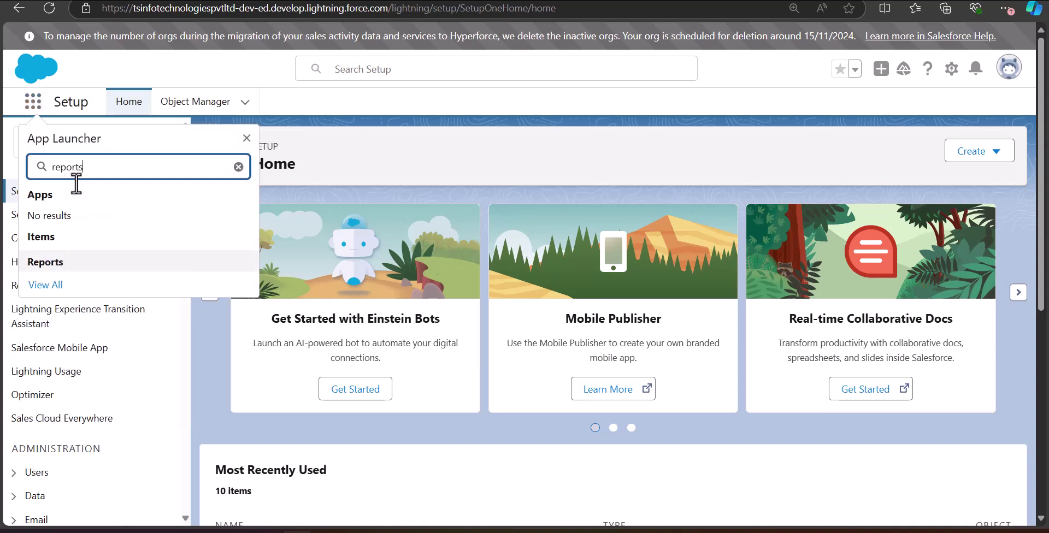
left_click(92, 265)
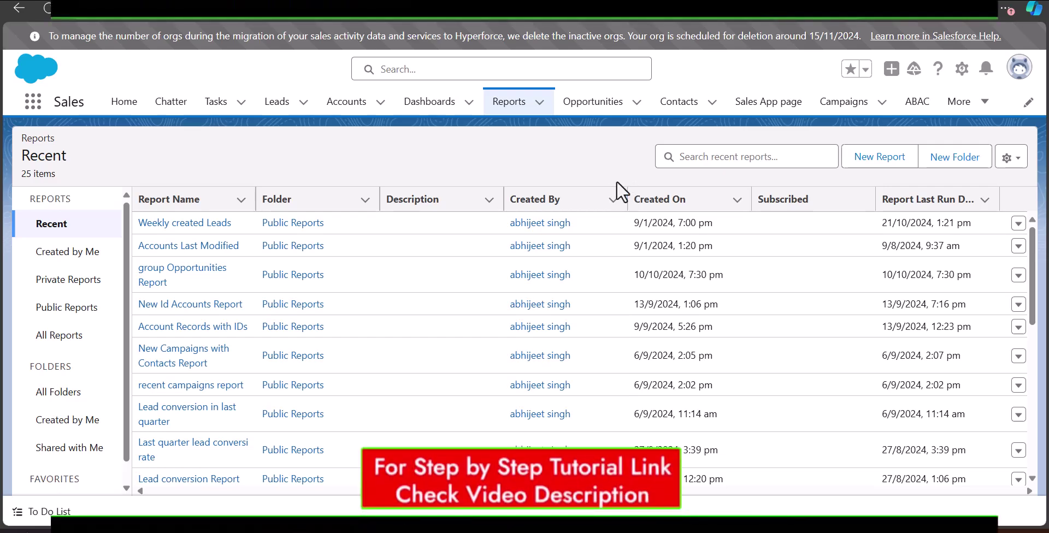
left_click(279, 199)
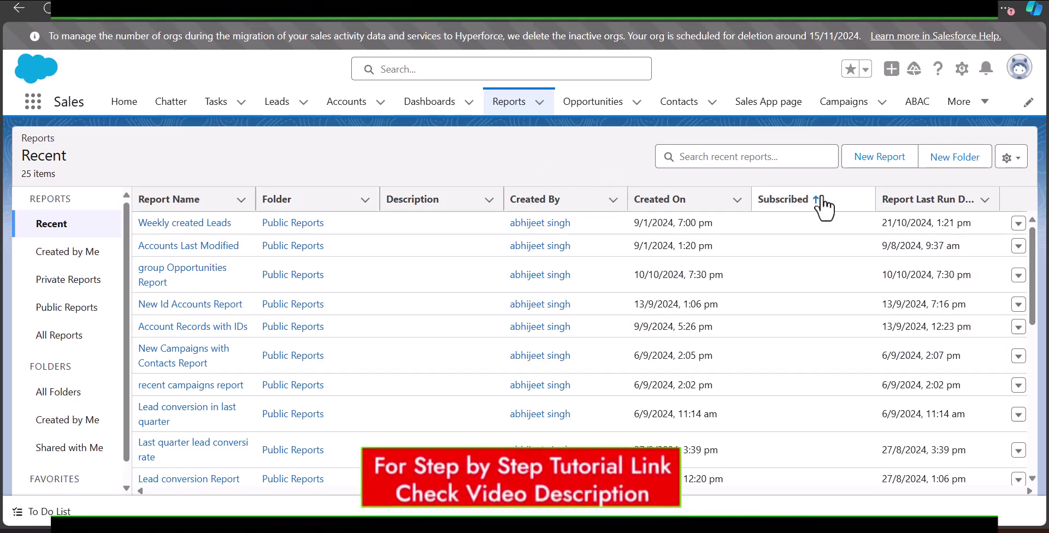
left_click(873, 159)
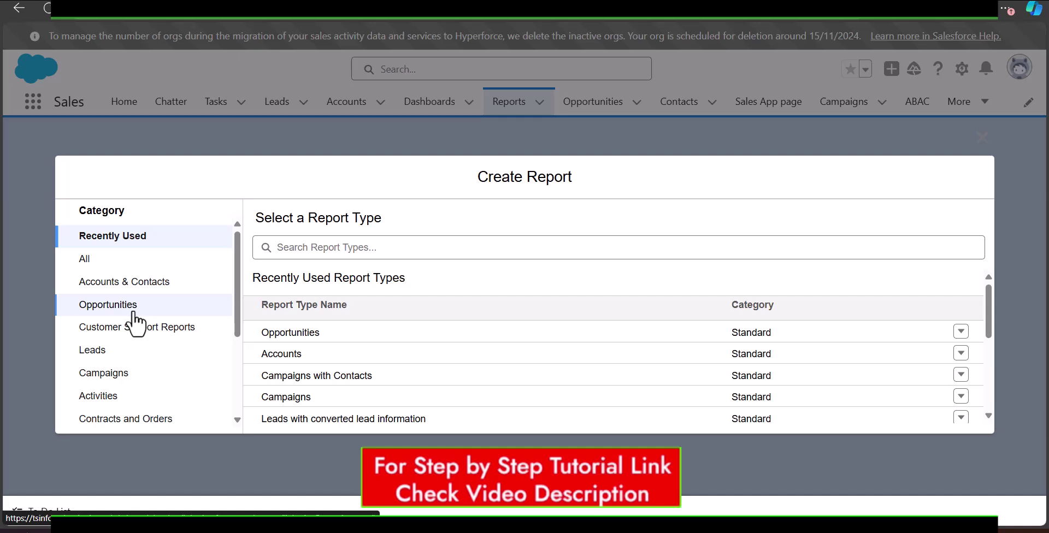
Step: Filter to Opportunity report types, select Opportunities and start the report
left_click(132, 312)
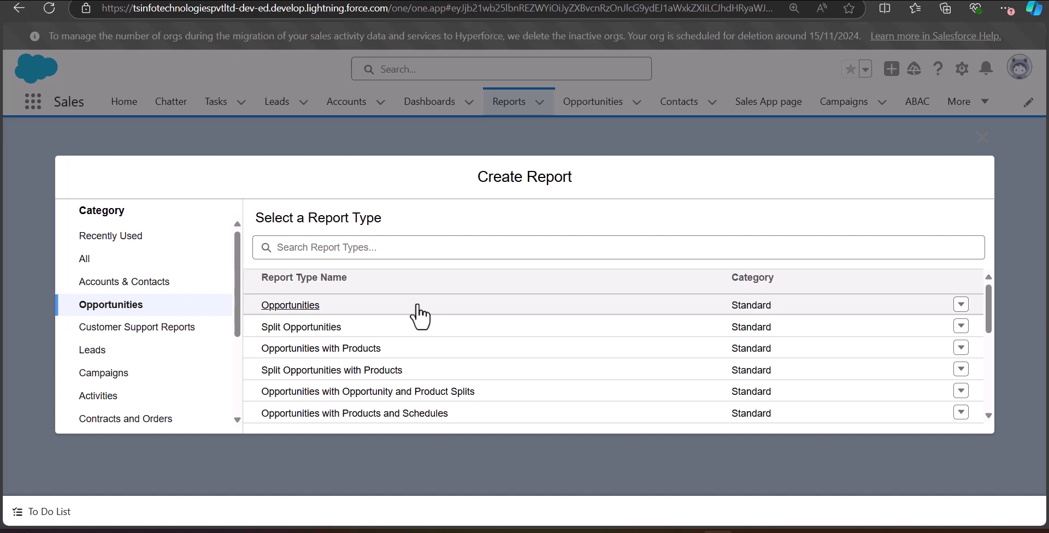
left_click(309, 305)
left_click(795, 308)
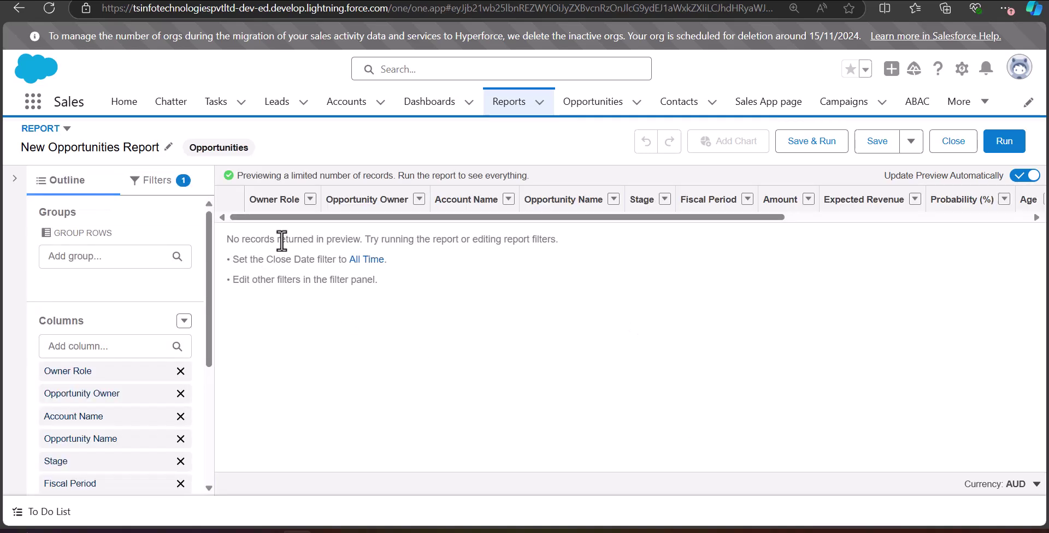
Step: Change the Close Date filter range from Current FQ to All Time
left_click(154, 188)
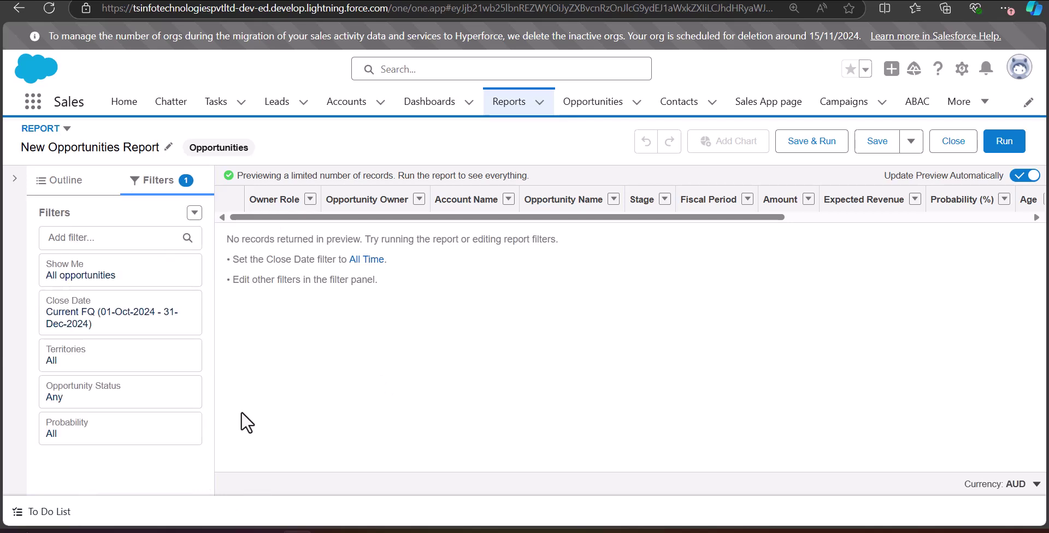
left_click(89, 323)
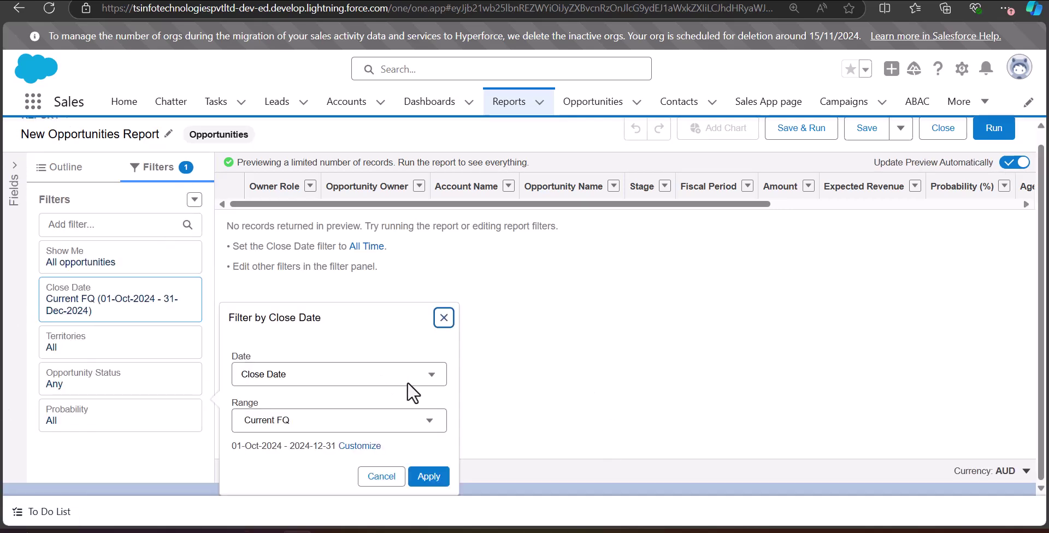
left_click(402, 426)
left_click(333, 458)
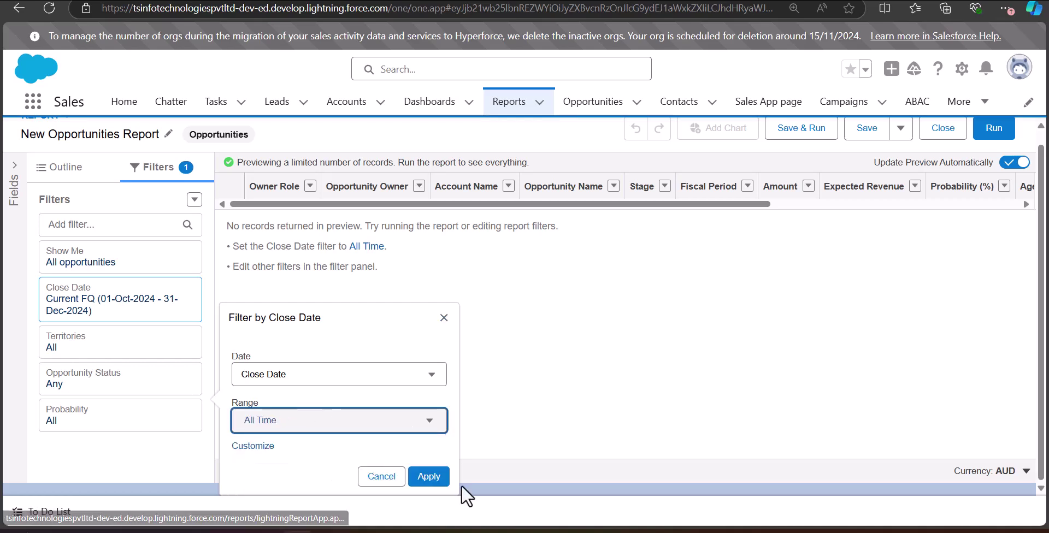
left_click(428, 478)
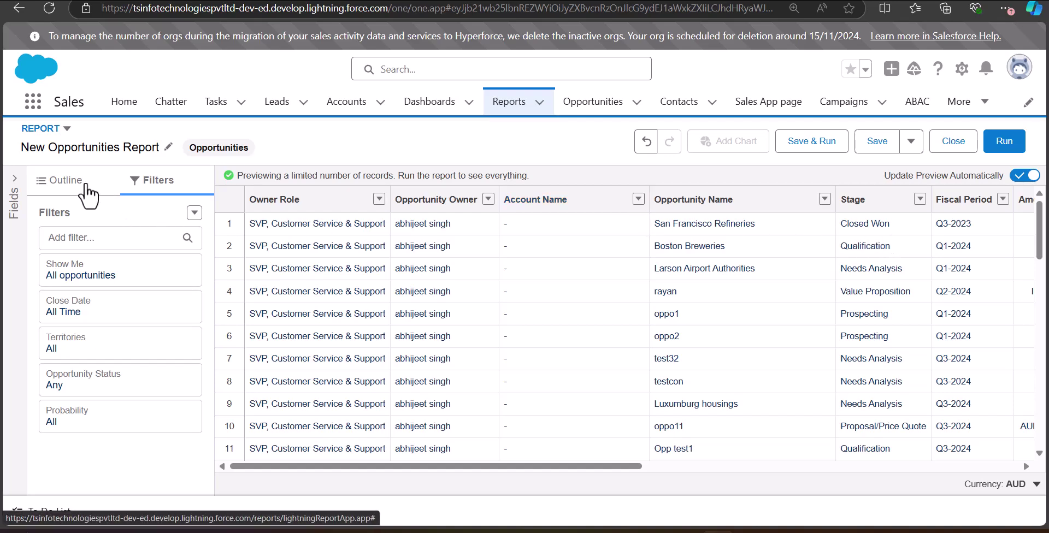
Step: Add Stage as a row grouping in the report outline
left_click(70, 186)
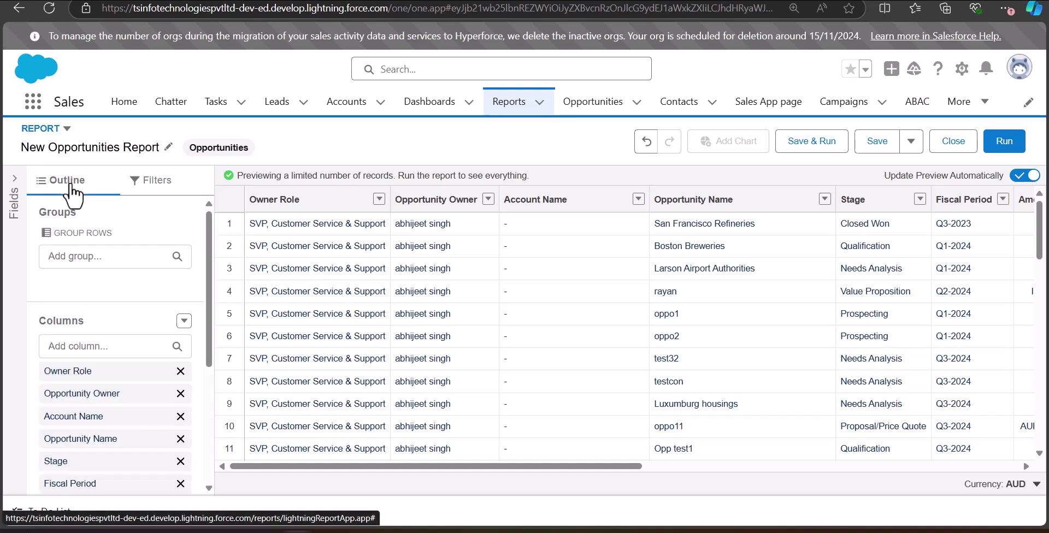
left_click(100, 257)
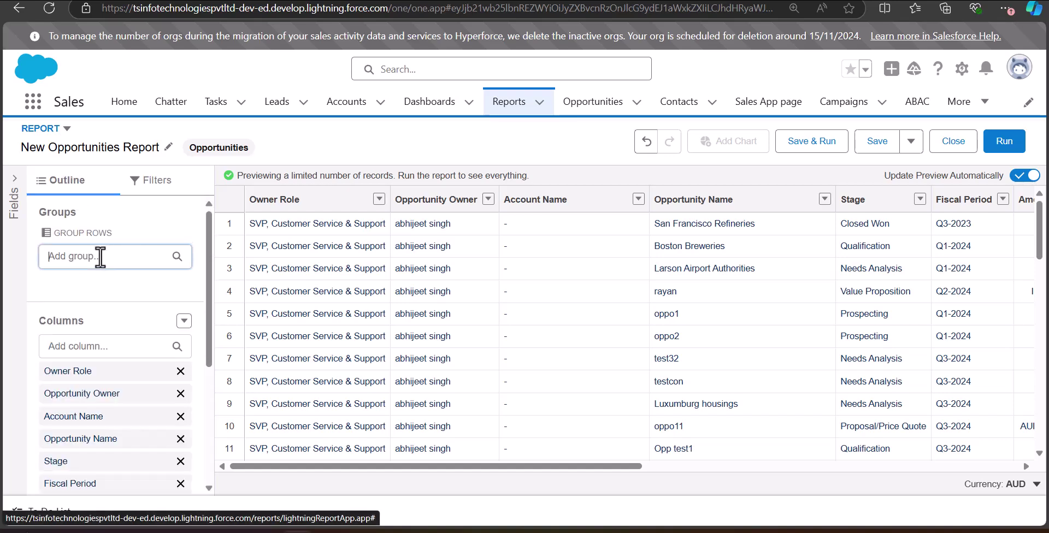
type("sta")
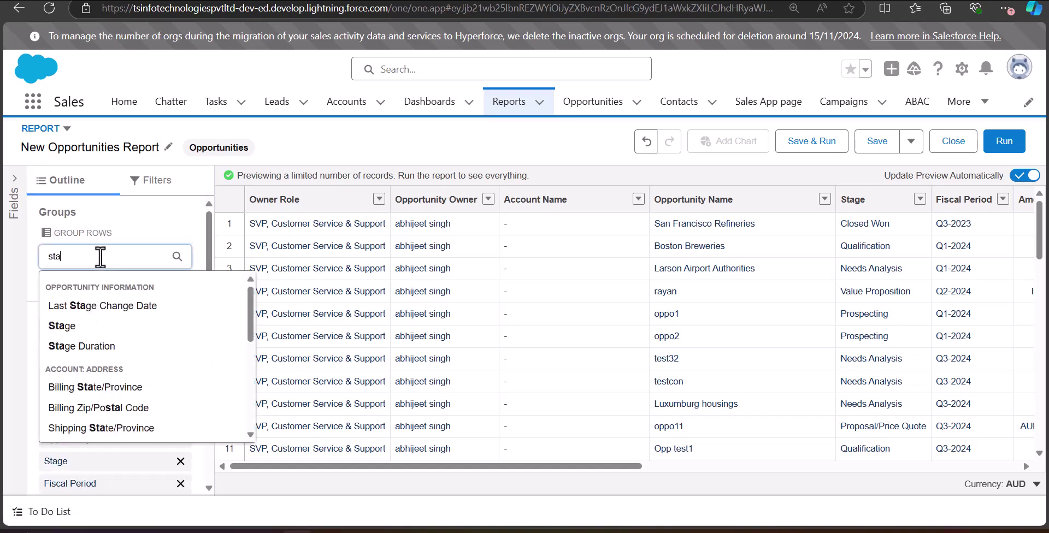
left_click(66, 324)
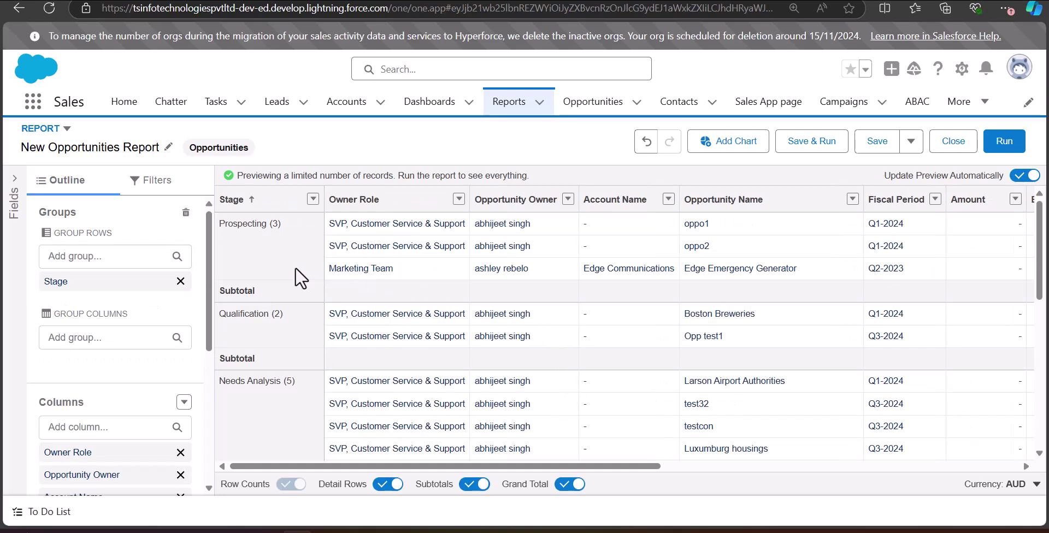
Step: Toggle Subtotals off and back on so each stage shows a subtotal row
scroll(269, 341, "down", 5)
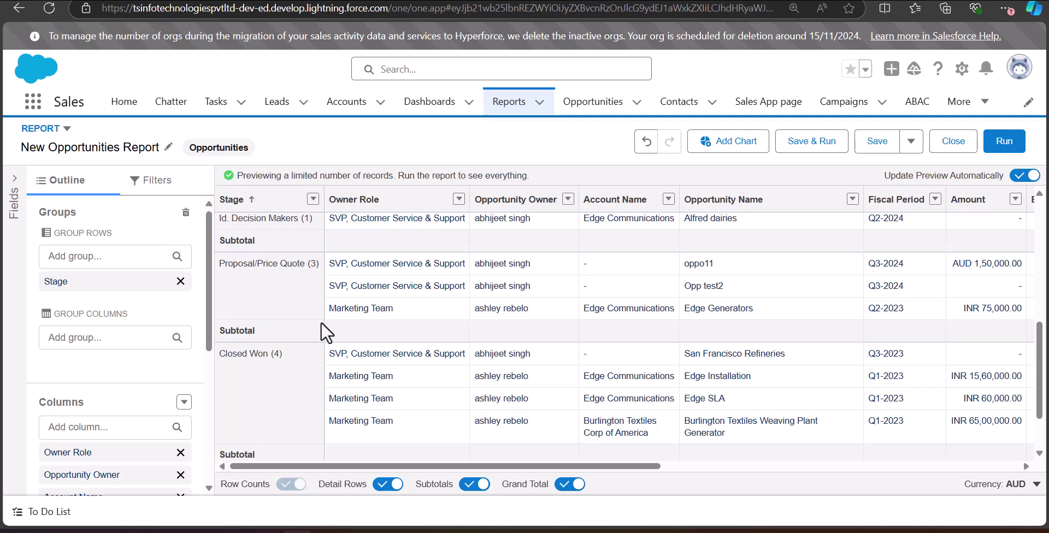
left_click(475, 485)
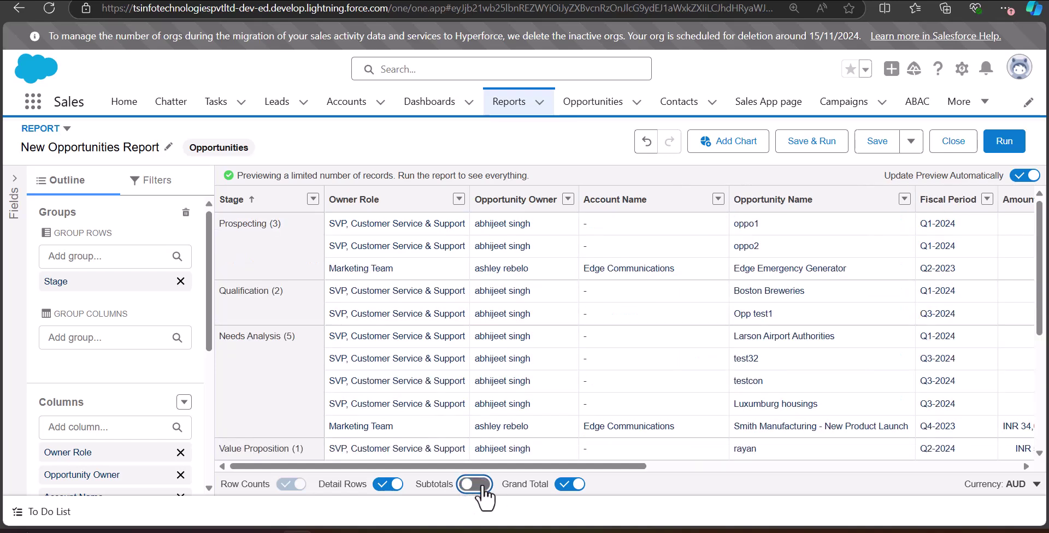
left_click(482, 488)
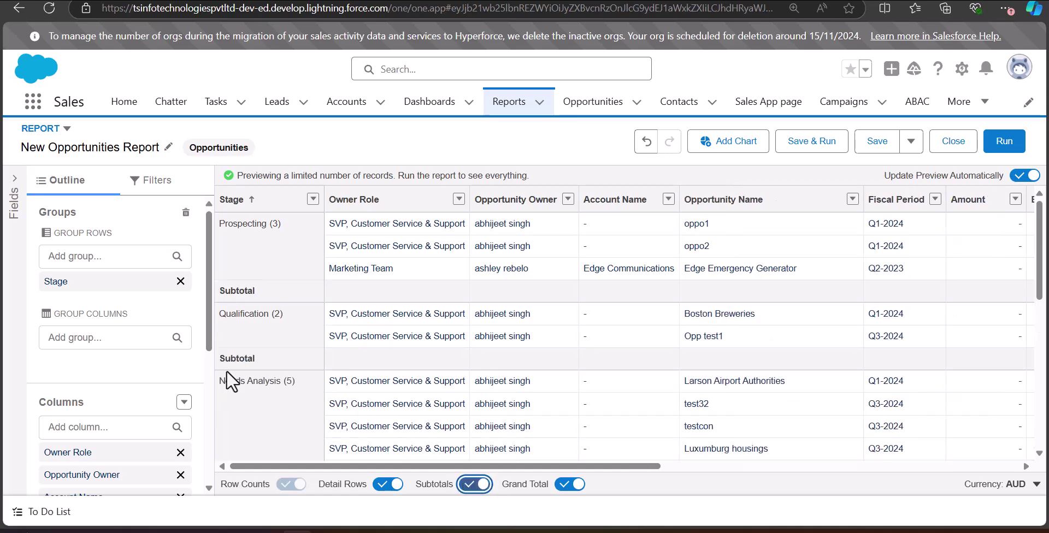
scroll(389, 376, "down", 5)
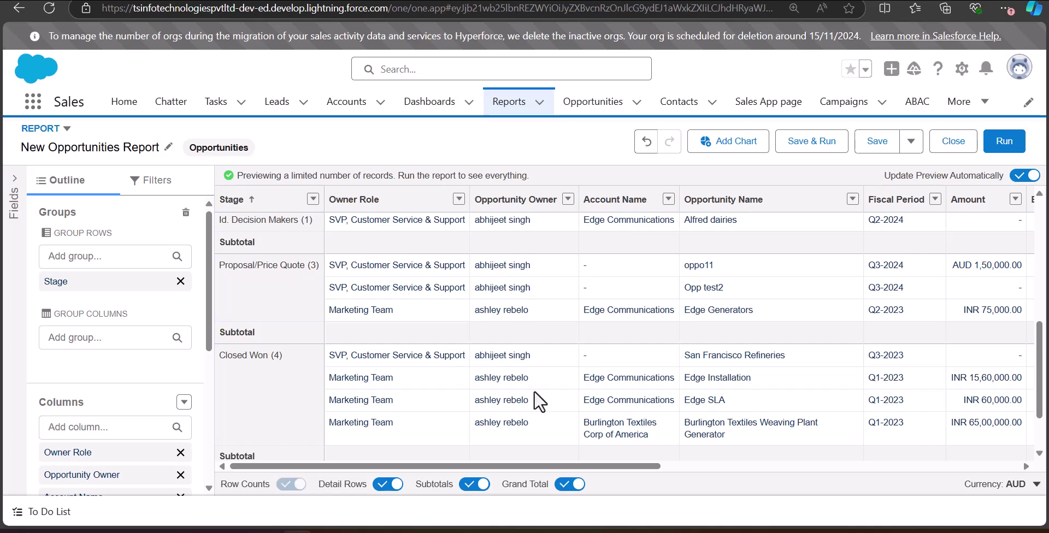
left_click_drag(521, 467, 693, 464)
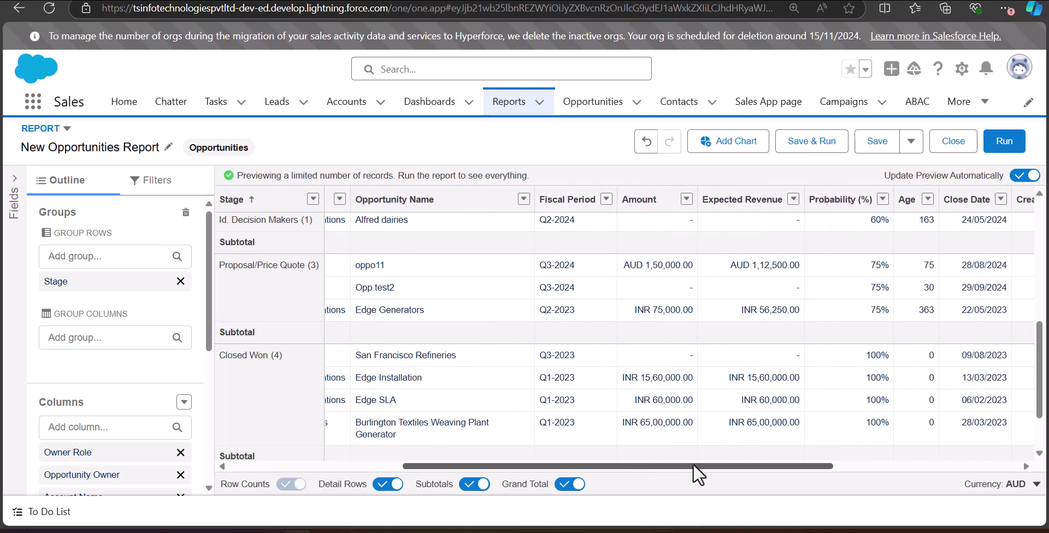
Step: Summarize the Amount column by Sum for stage subtotals and the grand total
left_click(686, 205)
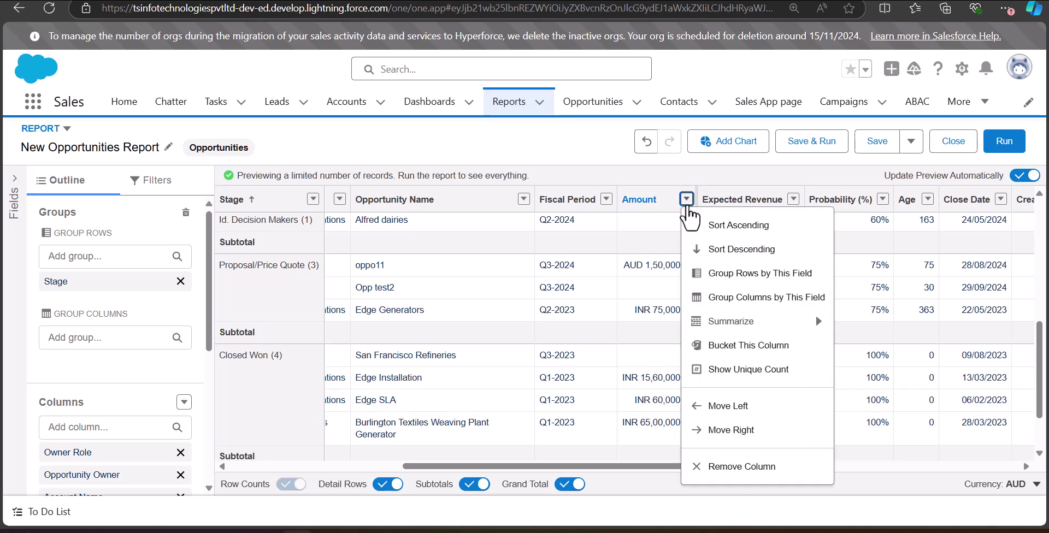
mouse_move(761, 328)
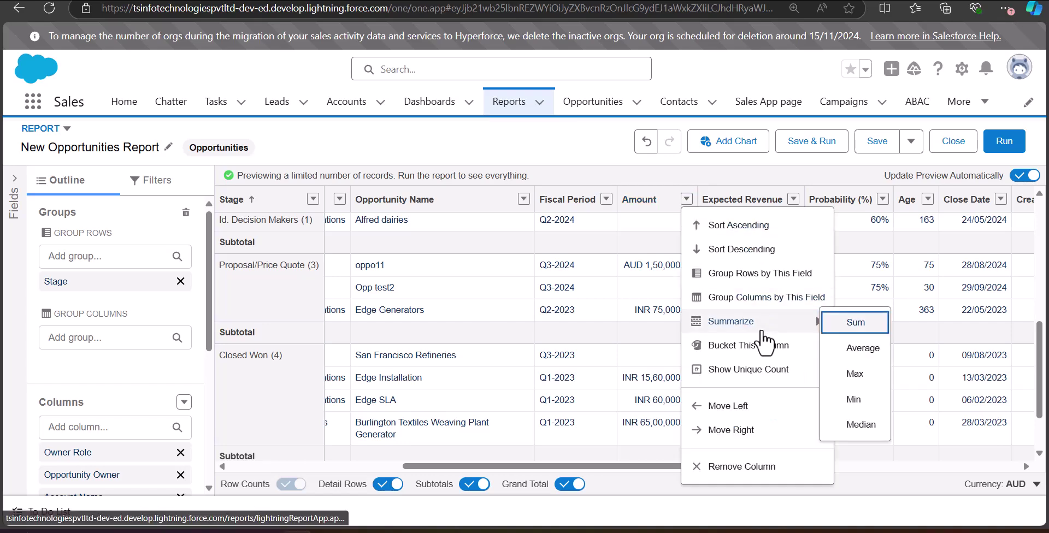
left_click(856, 324)
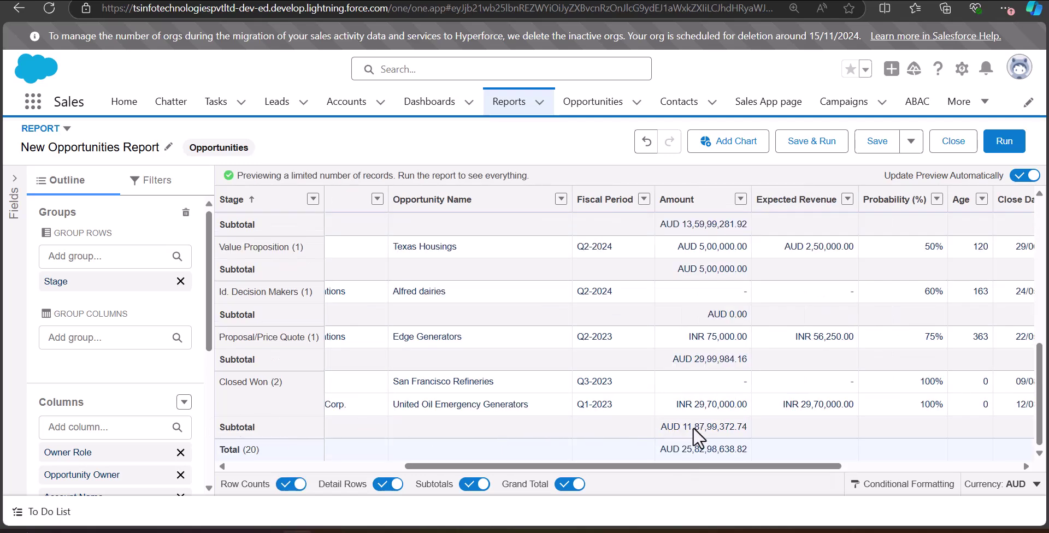
scroll(645, 365, "right", 3)
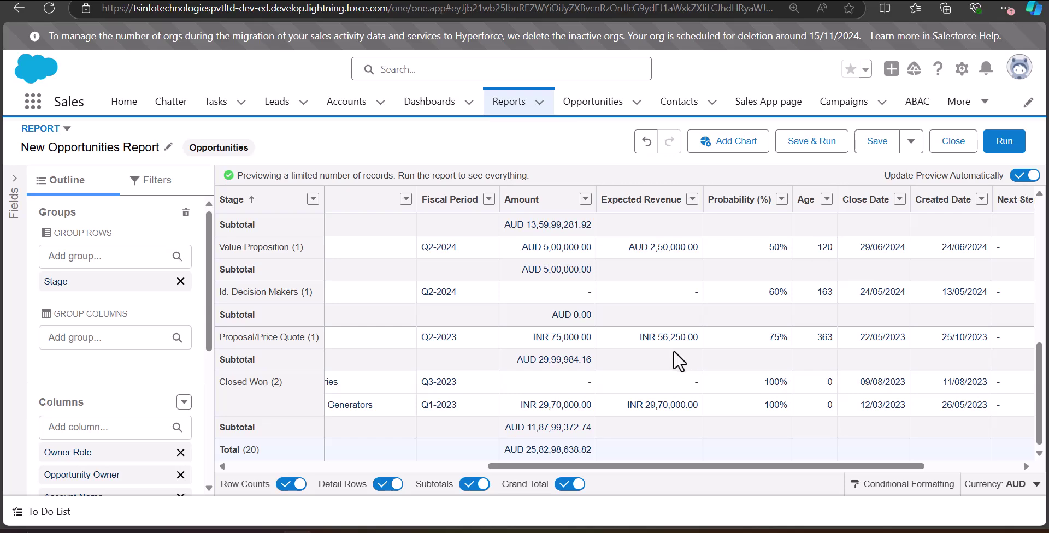
scroll(148, 361, "down", 4)
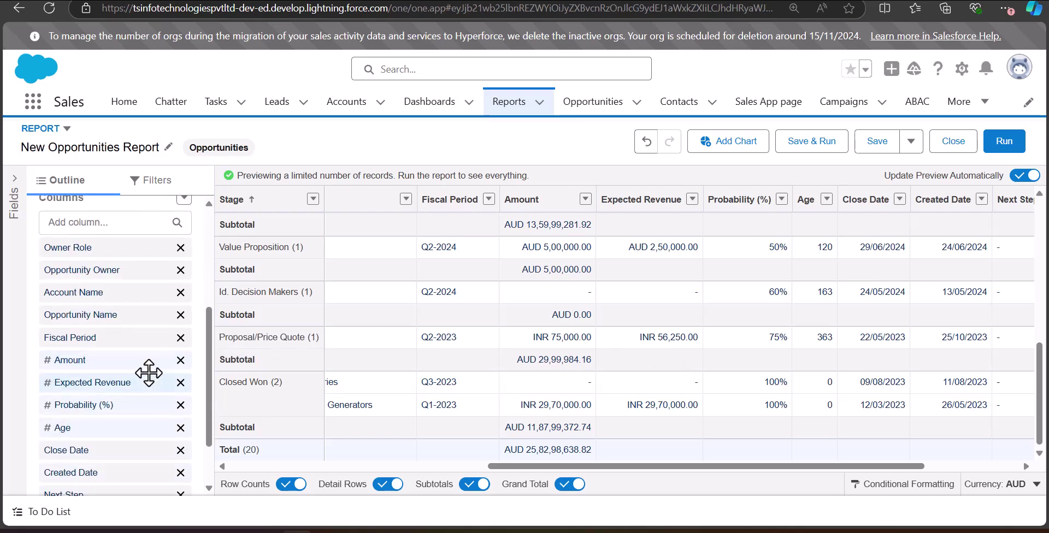
scroll(161, 308, "up", 3)
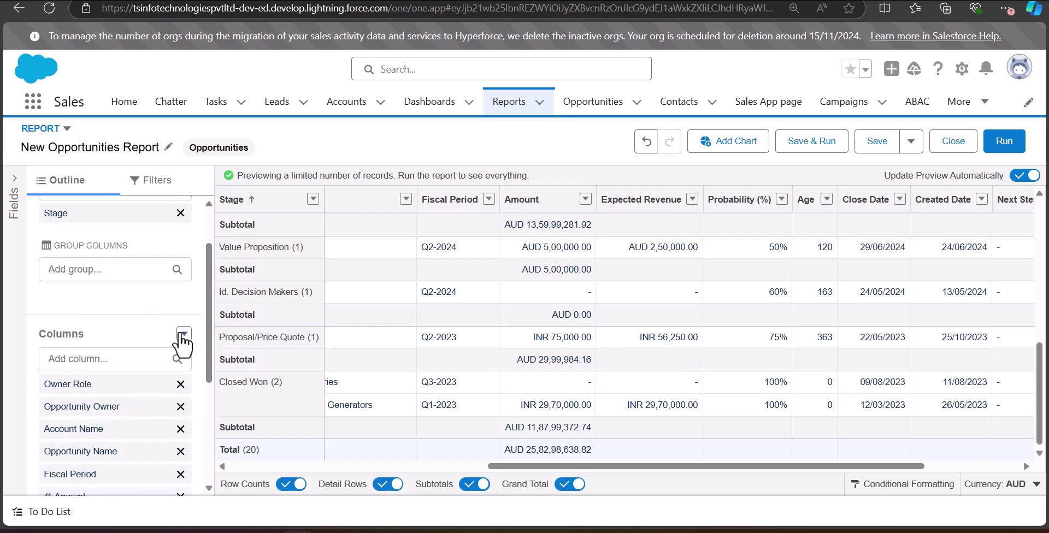
Step: Add summary formula column 'Amount total percentage' with Percent output and 0 decimal places
left_click(184, 334)
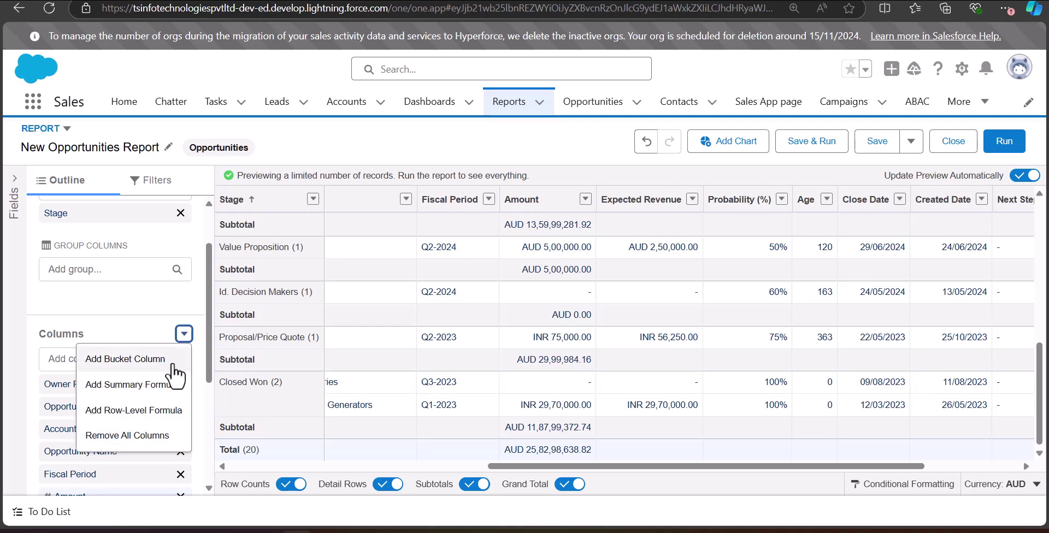
left_click(160, 386)
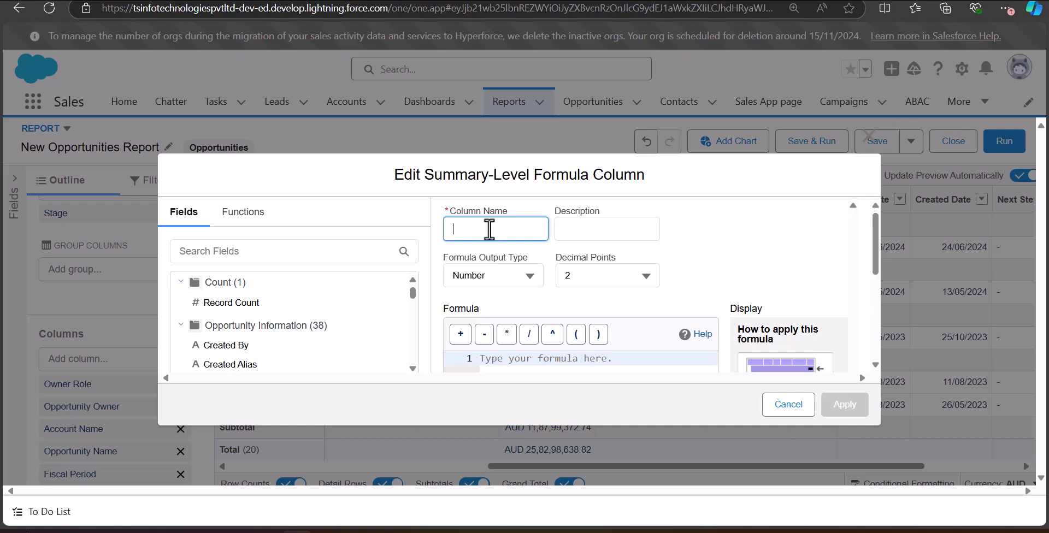
type("Amount total")
type(" percentage")
left_click(551, 276)
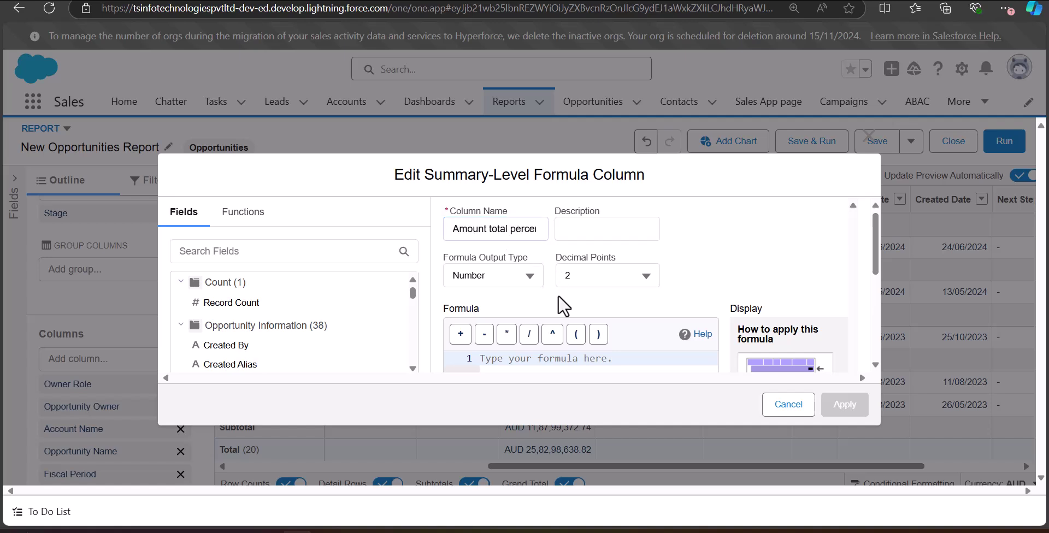
left_click(527, 276)
left_click(499, 329)
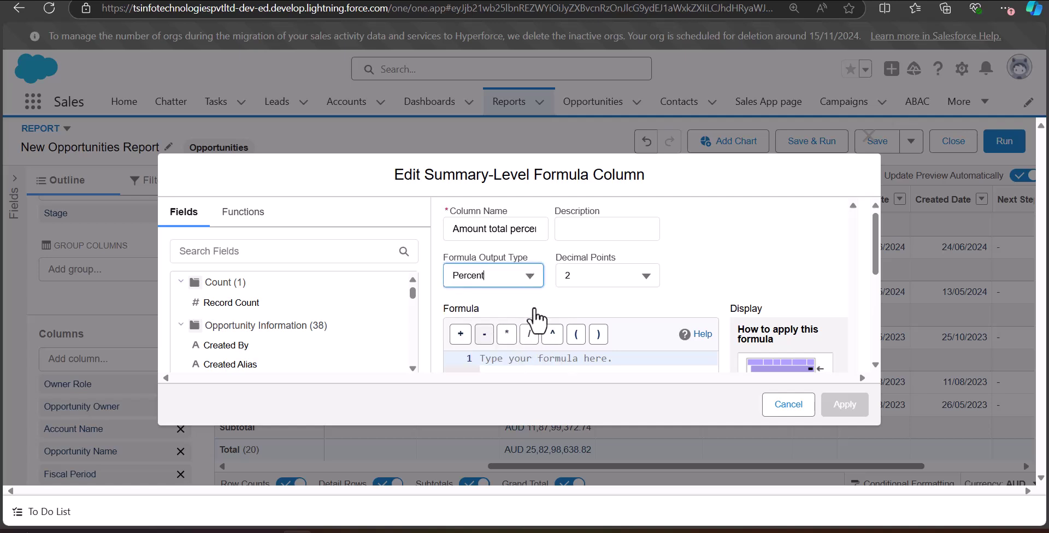
left_click(611, 275)
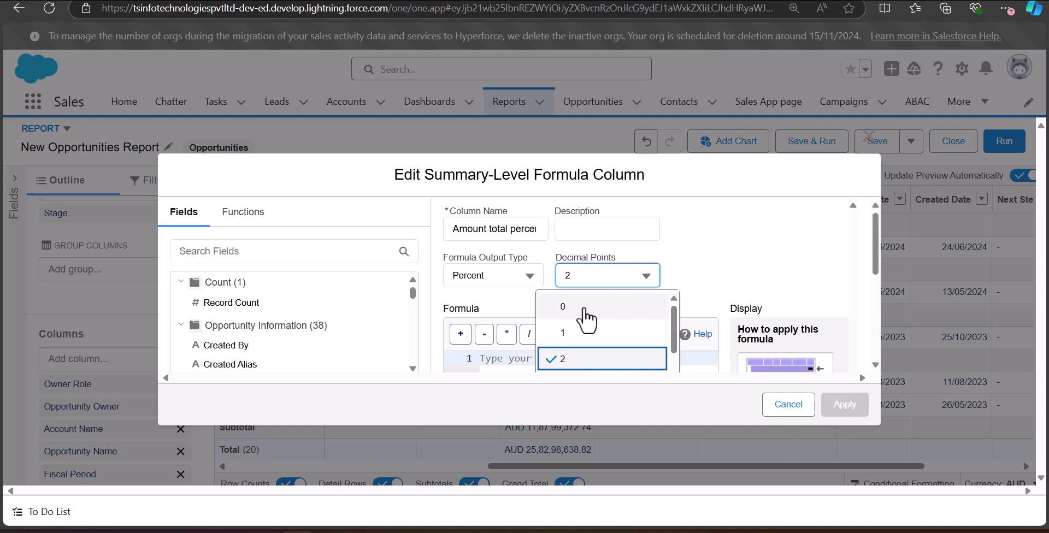
left_click(586, 309)
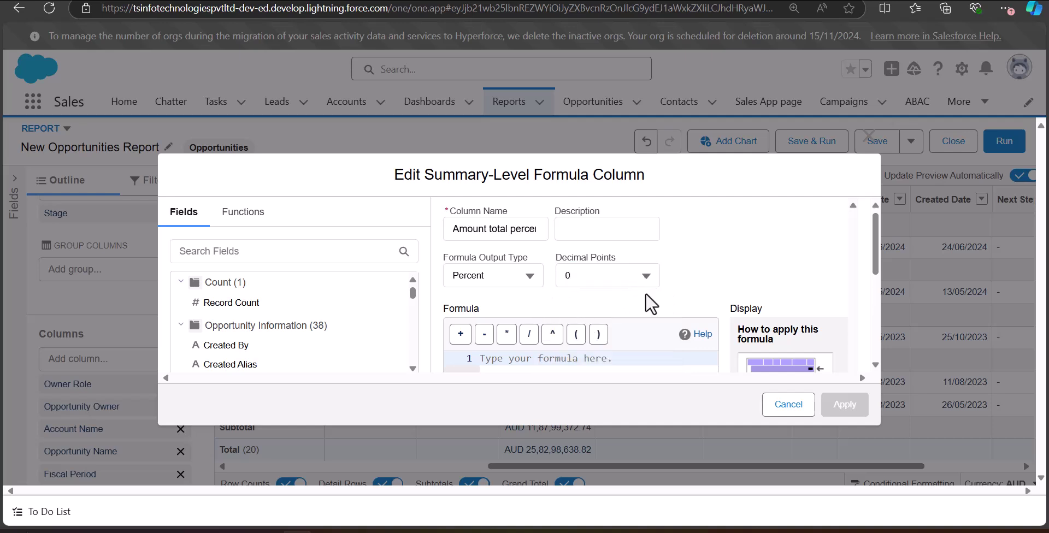
scroll(642, 295, "down", 1)
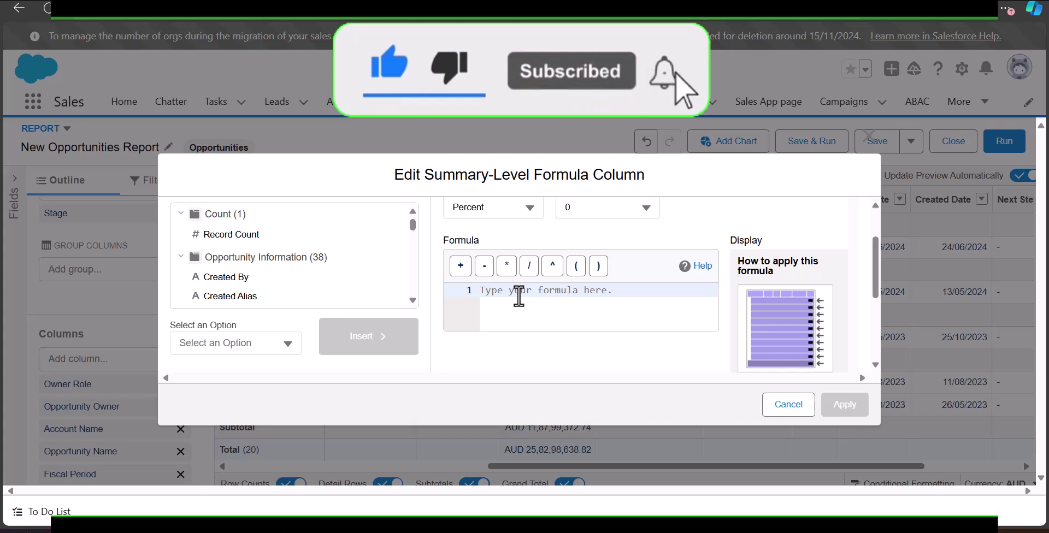
Step: Begin the formula with AMOUNT:SUM divided by the PARENTGROUPVAL function
left_click(518, 298)
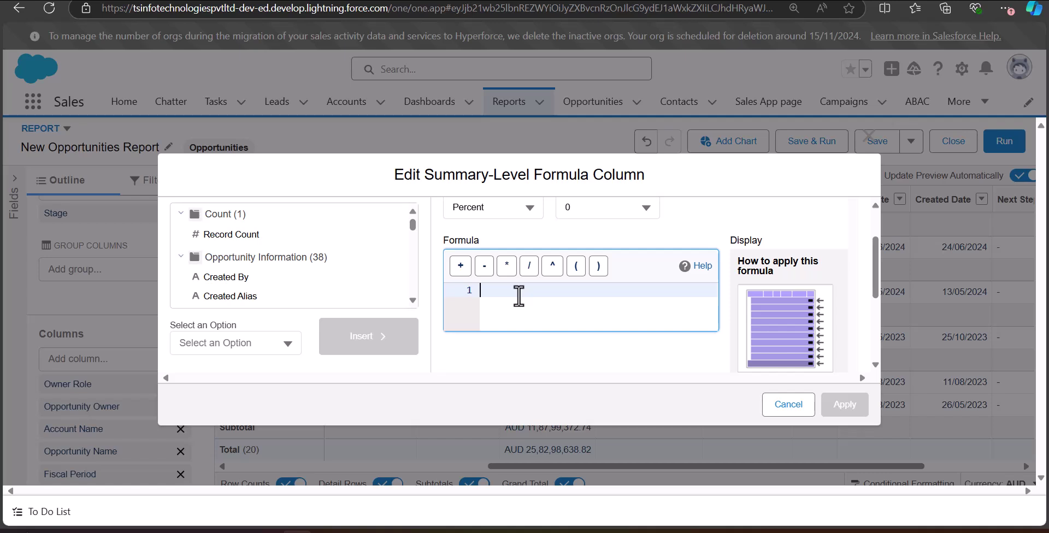
type("Amoun")
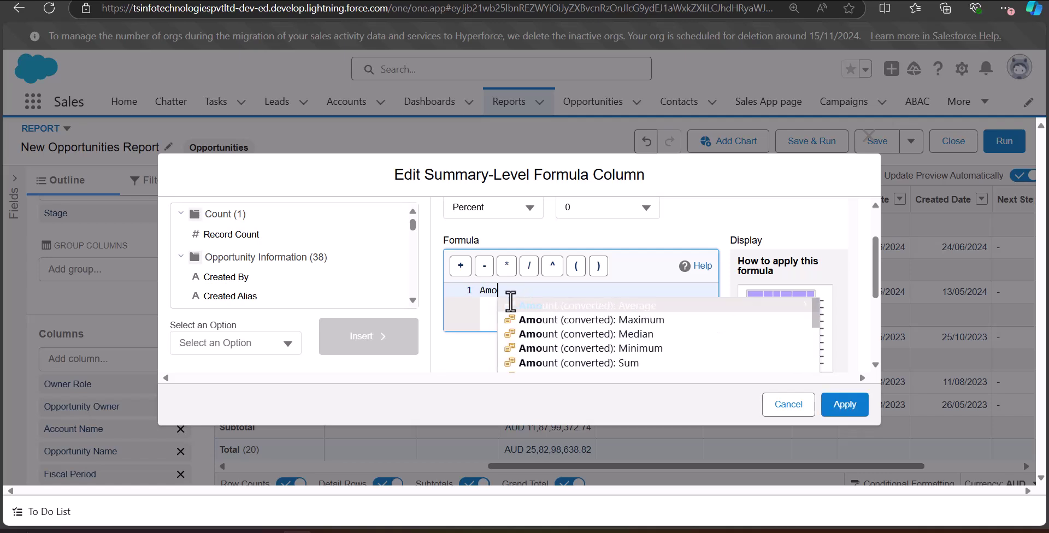
left_click(591, 365)
double_click(599, 290)
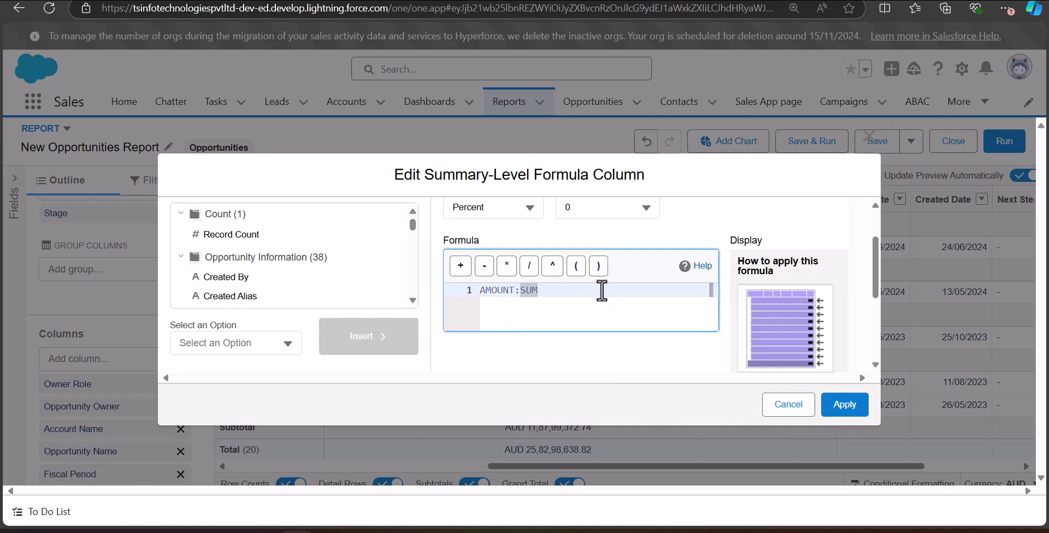
type("/Pa")
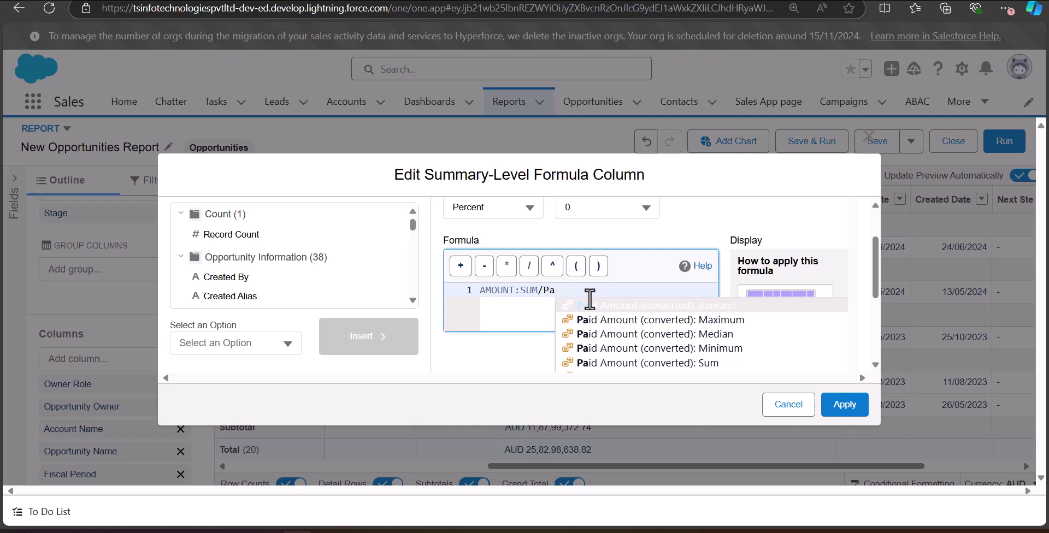
left_click(558, 314)
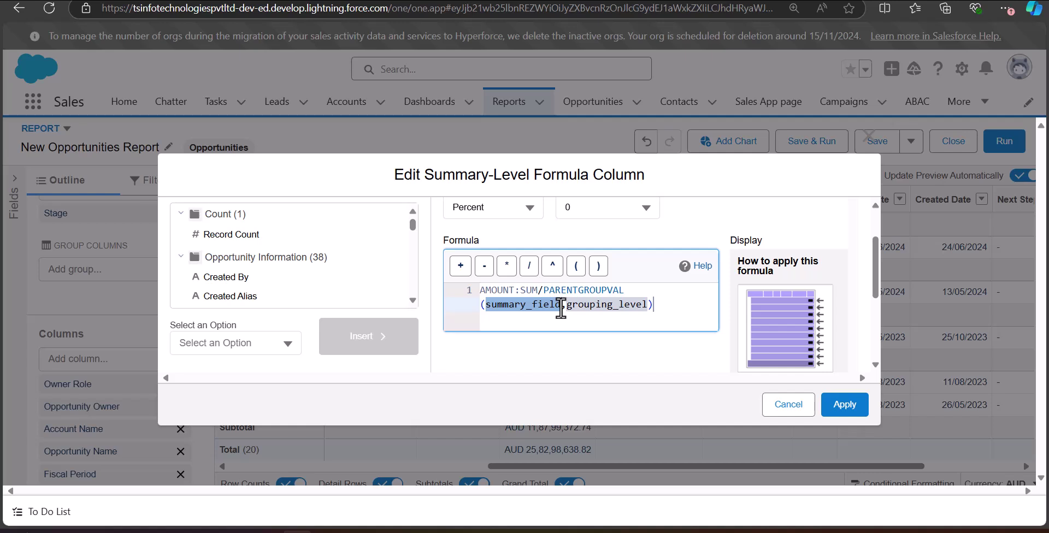
Step: Fill PARENTGROUPVAL's arguments with Amount:Sum and CLOSE_DATE as the grouping level
type("Amount:Sum")
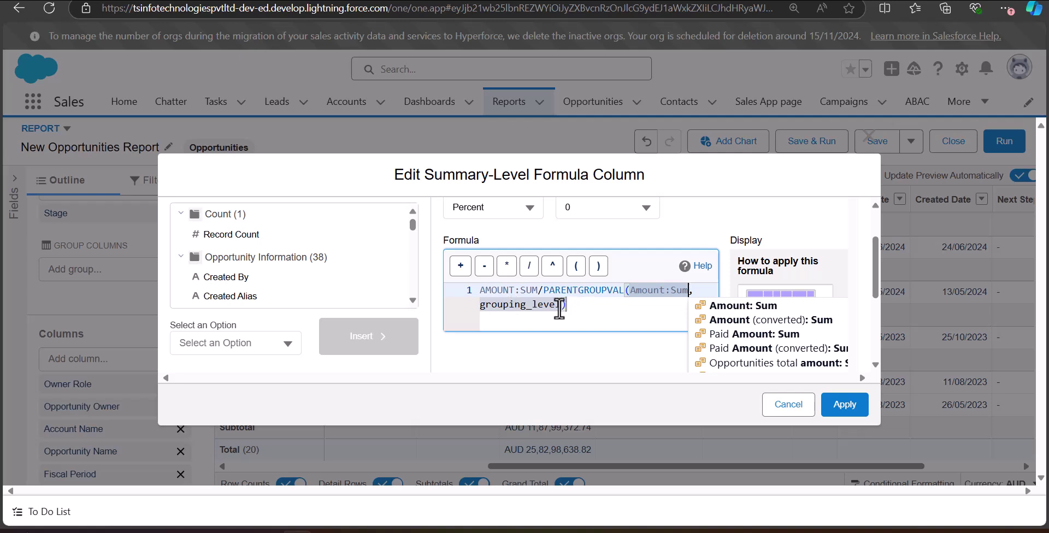
left_click_drag(560, 309, 480, 305)
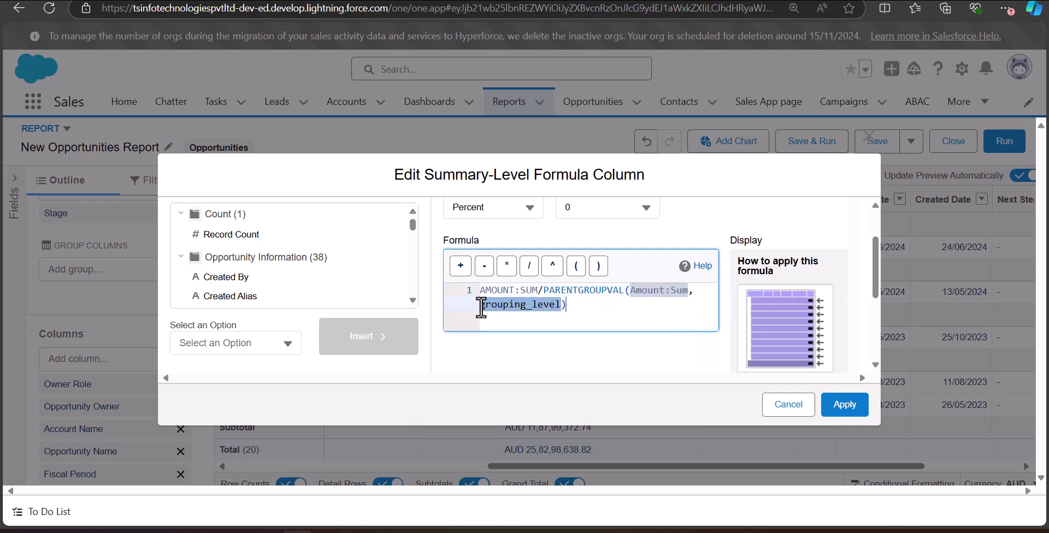
type("Clos")
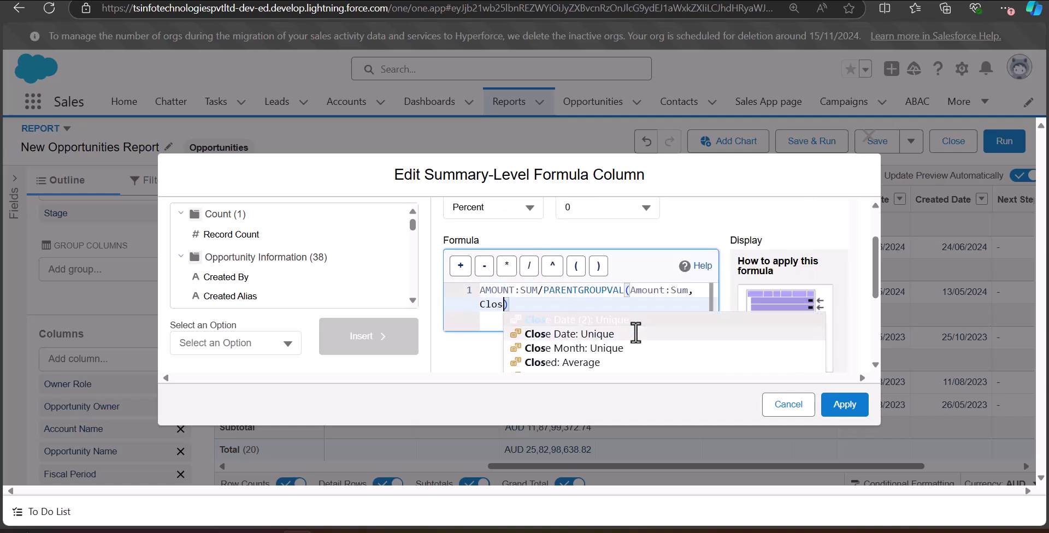
left_click(635, 332)
scroll(753, 328, "down", 1)
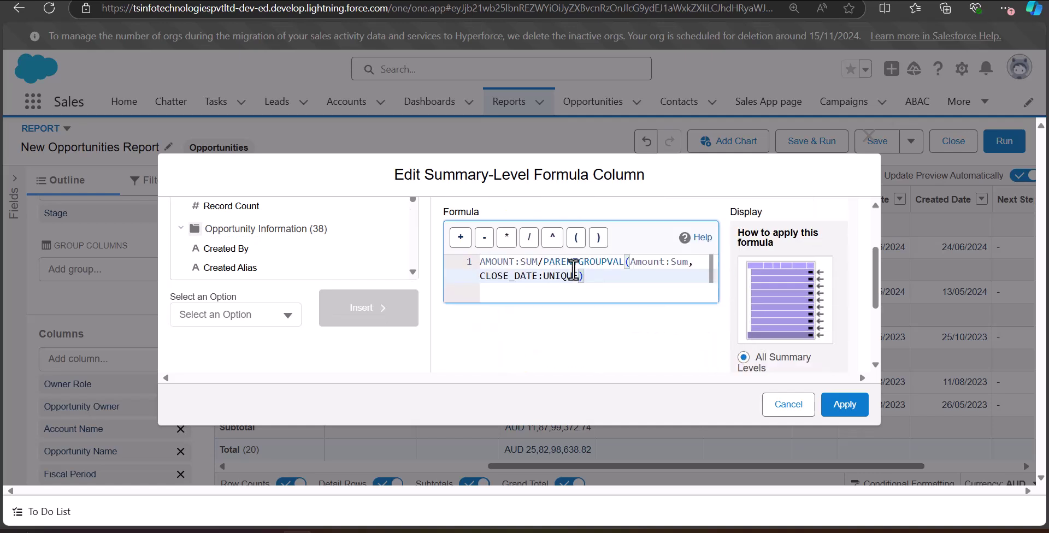
scroll(759, 343, "down", 1)
scroll(757, 339, "up", 1)
scroll(792, 244, "down", 1)
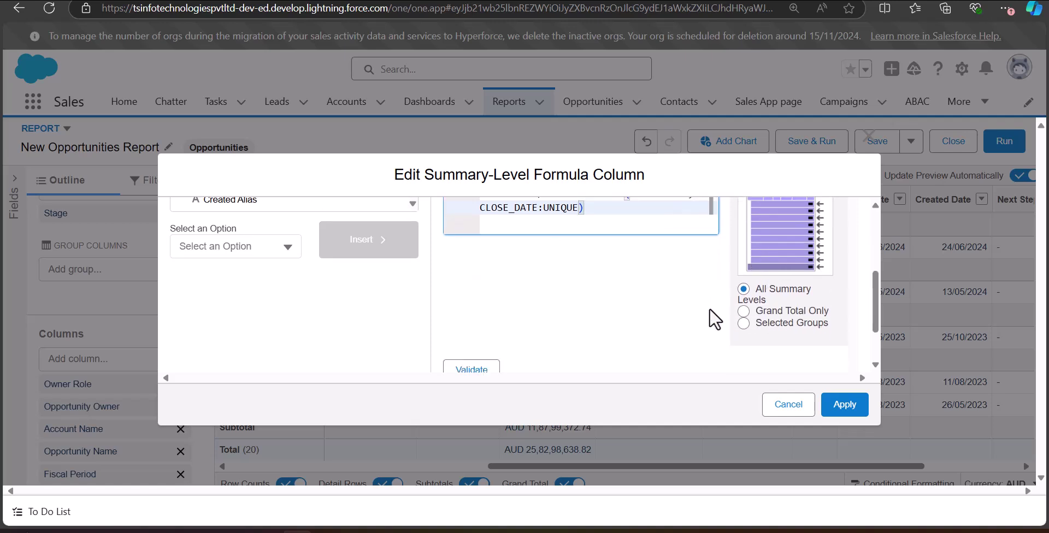
Step: Display the formula only at Selected Groups with Row Group Stage, then select the formula text
left_click(746, 326)
scroll(765, 328, "down", 1)
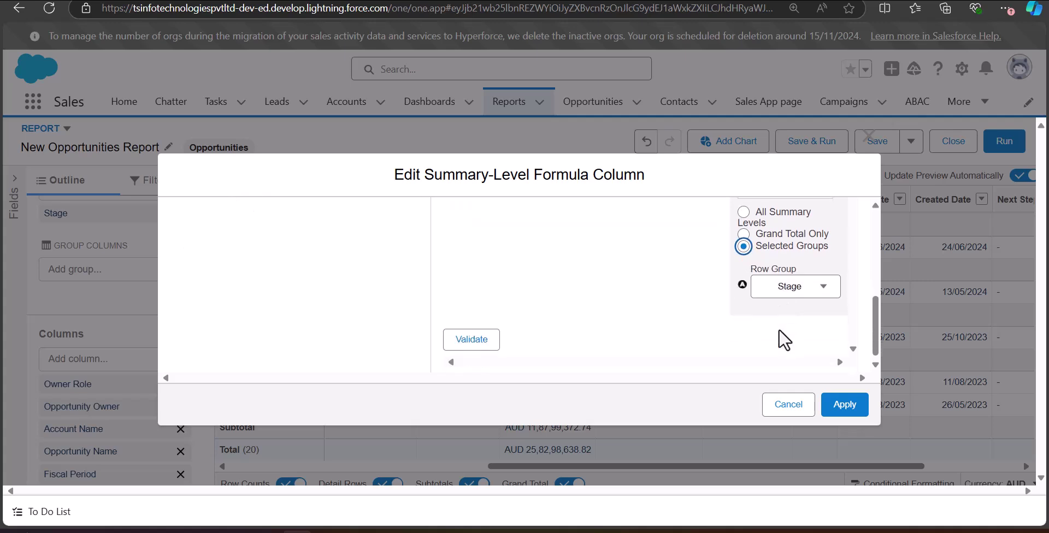
left_click(779, 286)
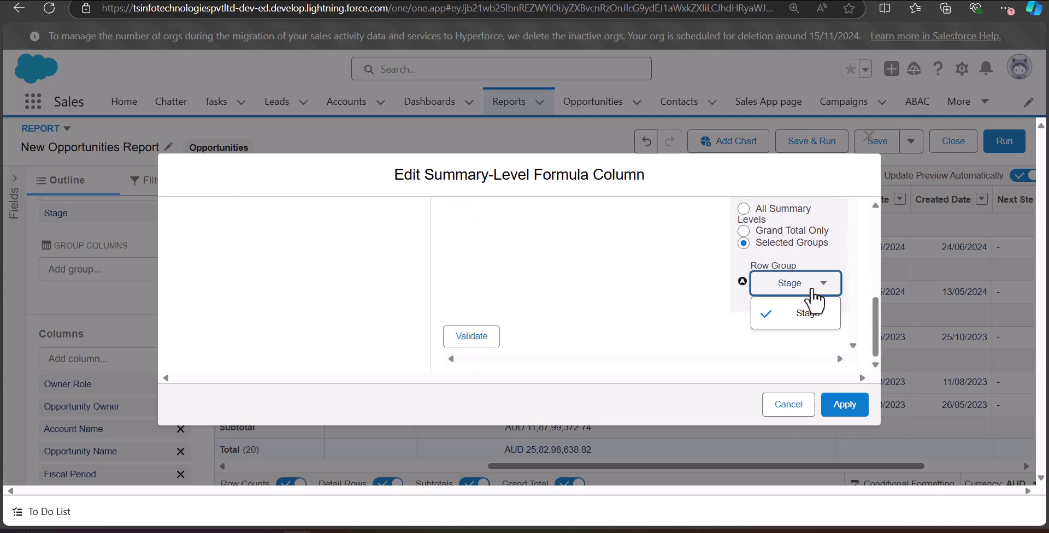
left_click(787, 317)
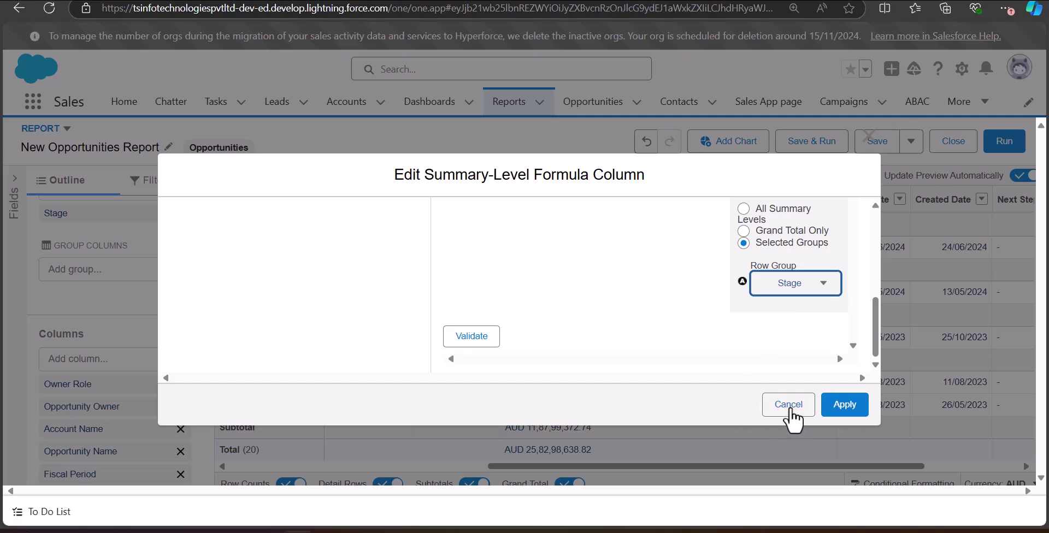
scroll(650, 325, "up", 5)
scroll(634, 317, "down", 2)
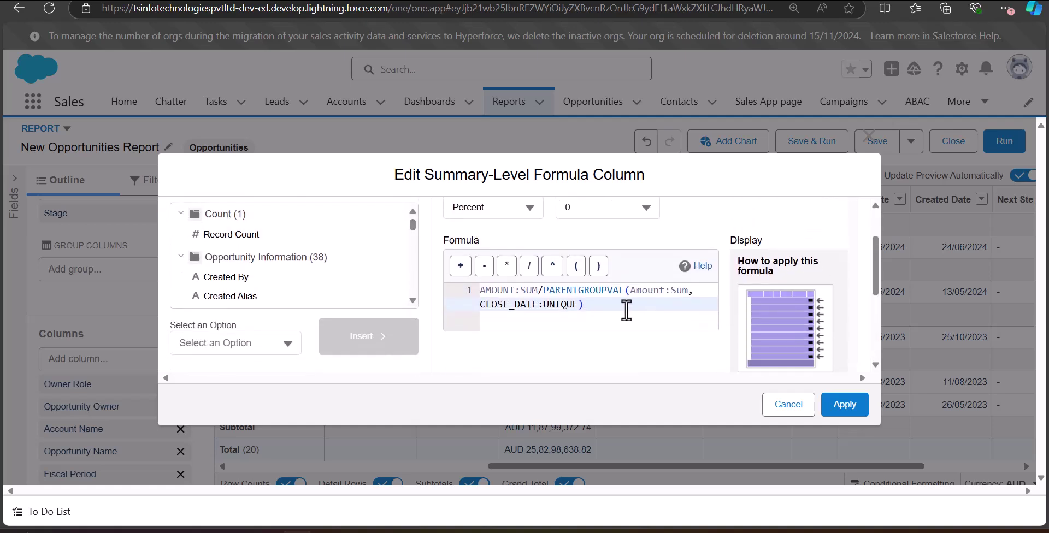
left_click(532, 300)
key("ctrl+a")
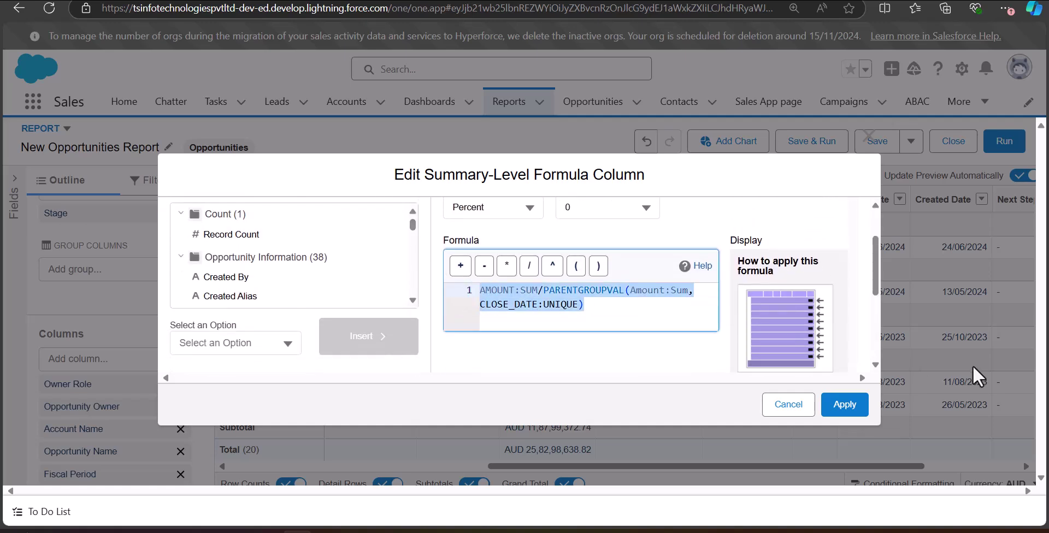
Step: Cancel the formula column, add a Close Date row grouping, and start a new summary formula
left_click(795, 407)
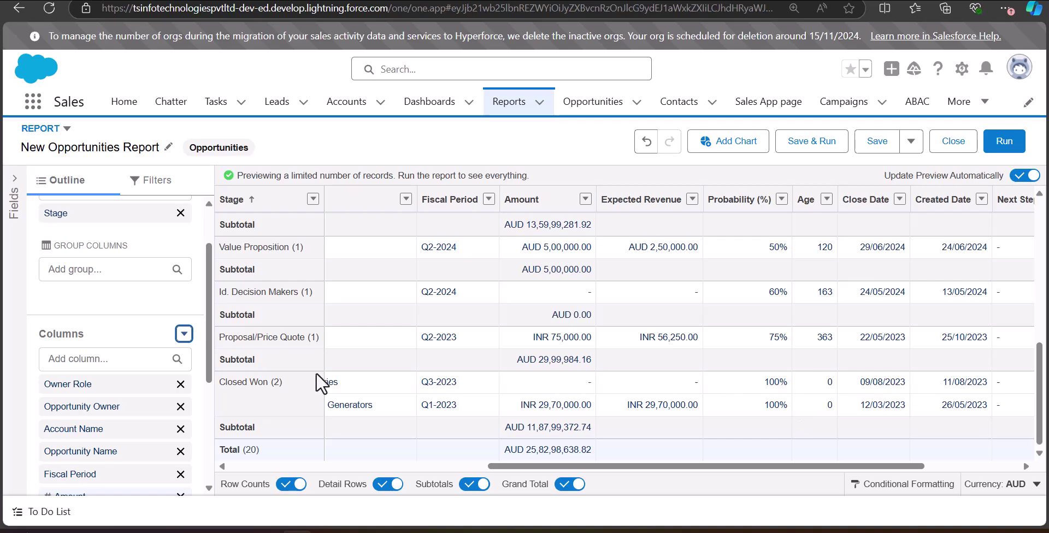
scroll(123, 294, "up", 3)
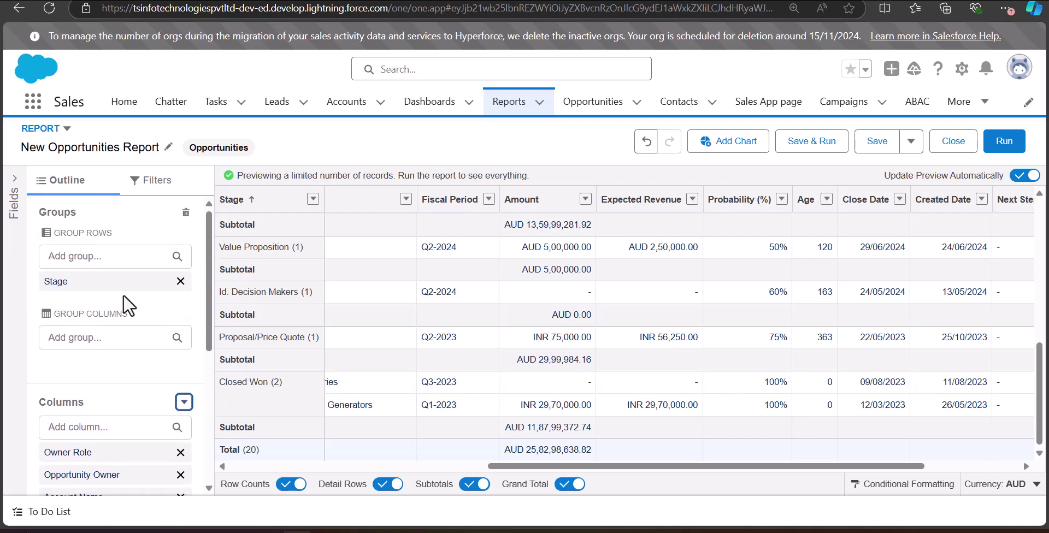
left_click(117, 257)
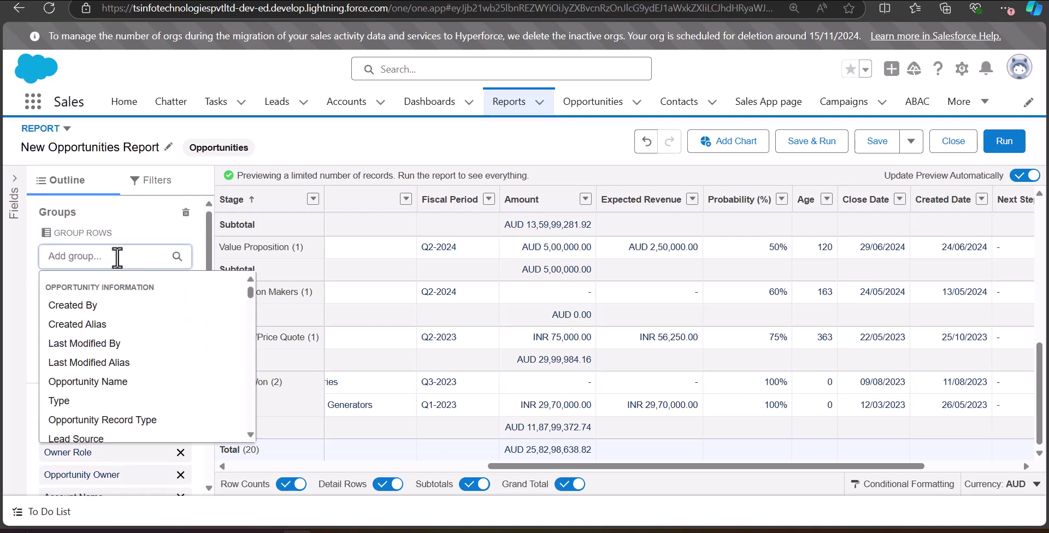
type("close")
left_click(168, 332)
scroll(168, 331, "down", 1)
left_click(183, 220)
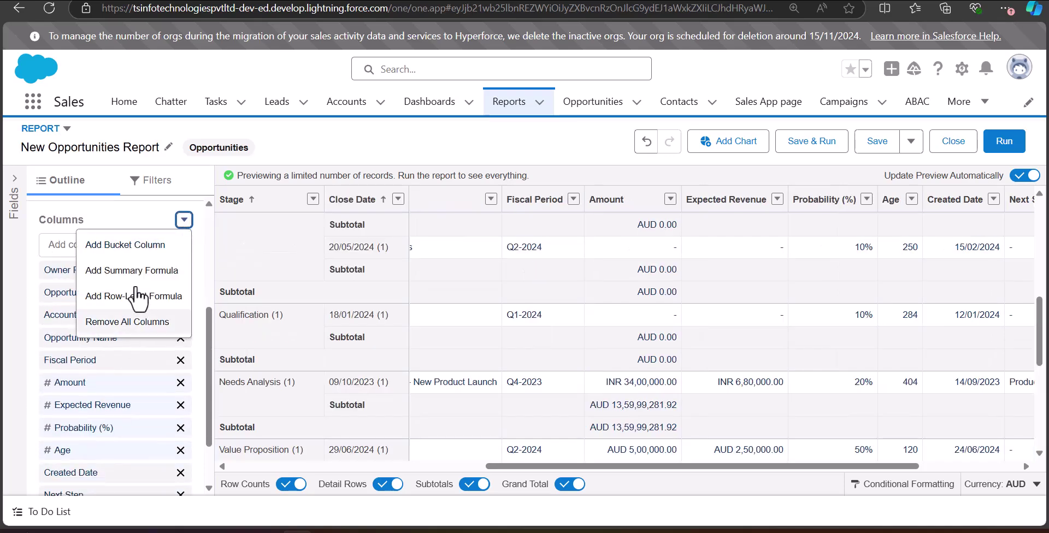
left_click(104, 272)
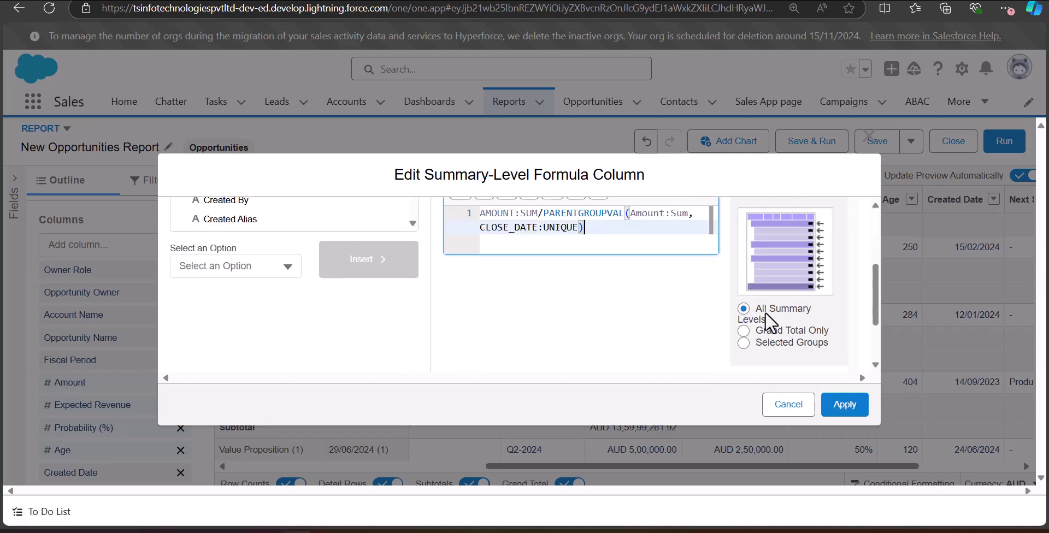
Step: Show the formula only at Selected Groups with Row Group Close Date
left_click(744, 352)
scroll(754, 338, "down", 3)
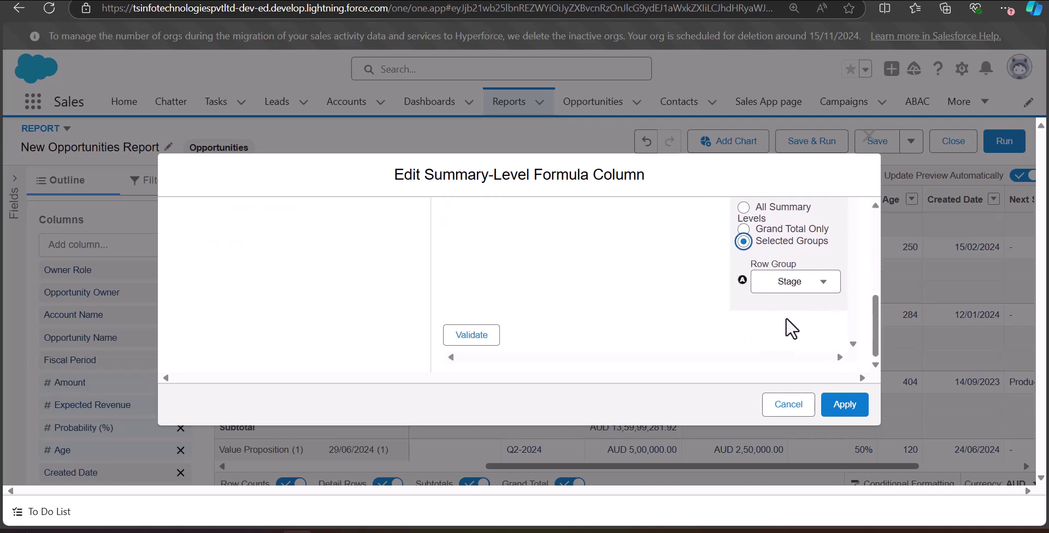
left_click(793, 284)
left_click(795, 255)
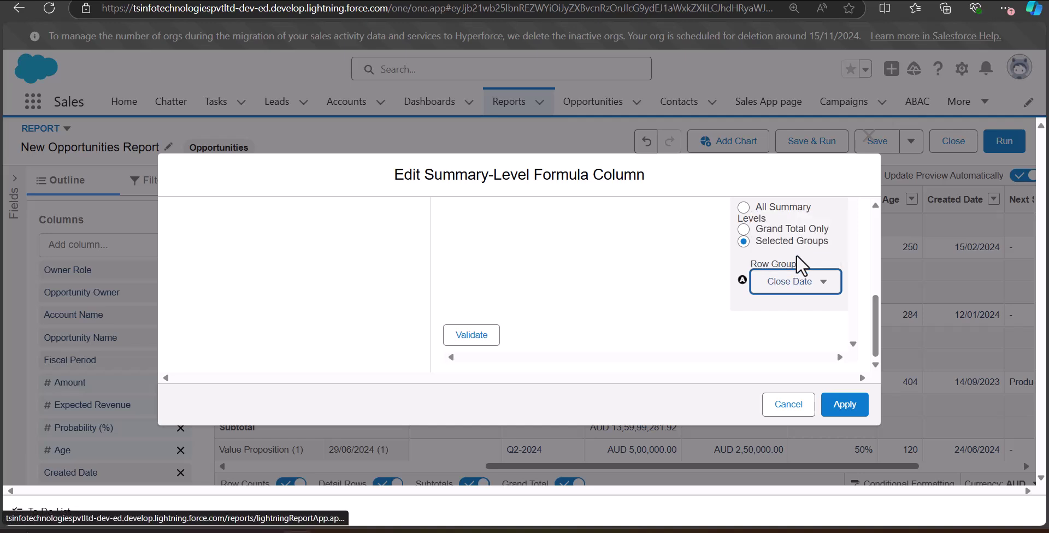
scroll(638, 344, "up", 3)
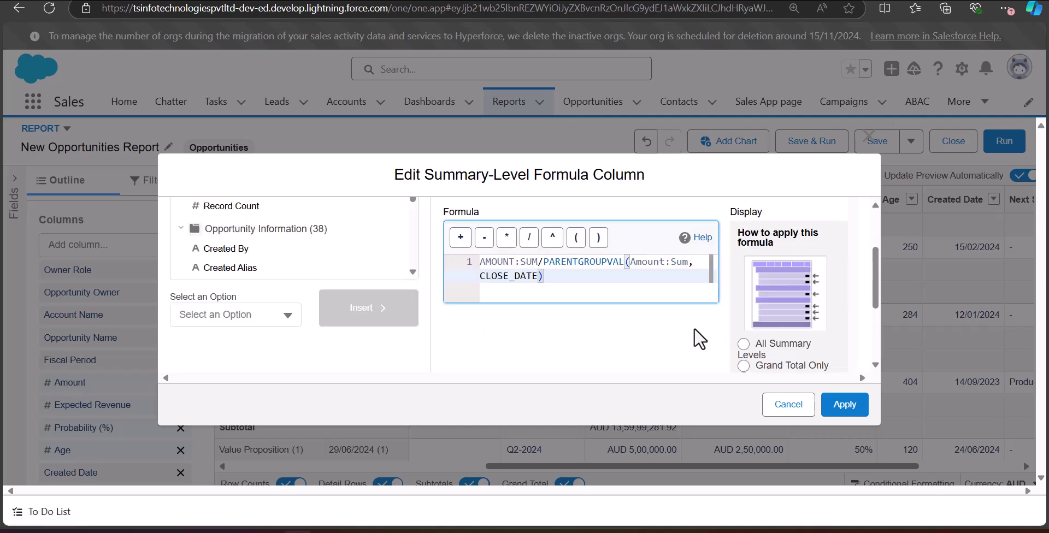
scroll(638, 342, "down", 3)
scroll(635, 313, "up", 3)
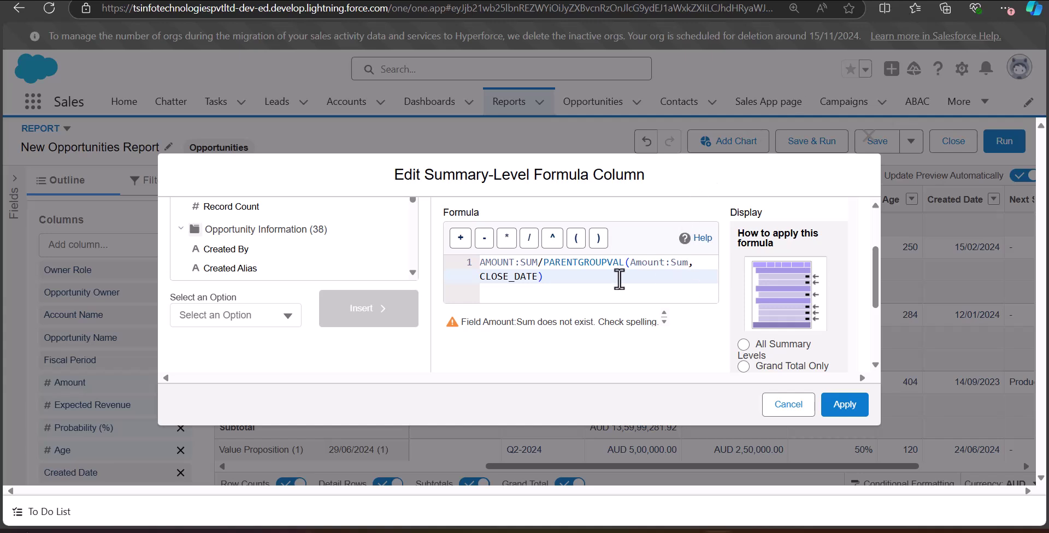
scroll(584, 328, "up", 1)
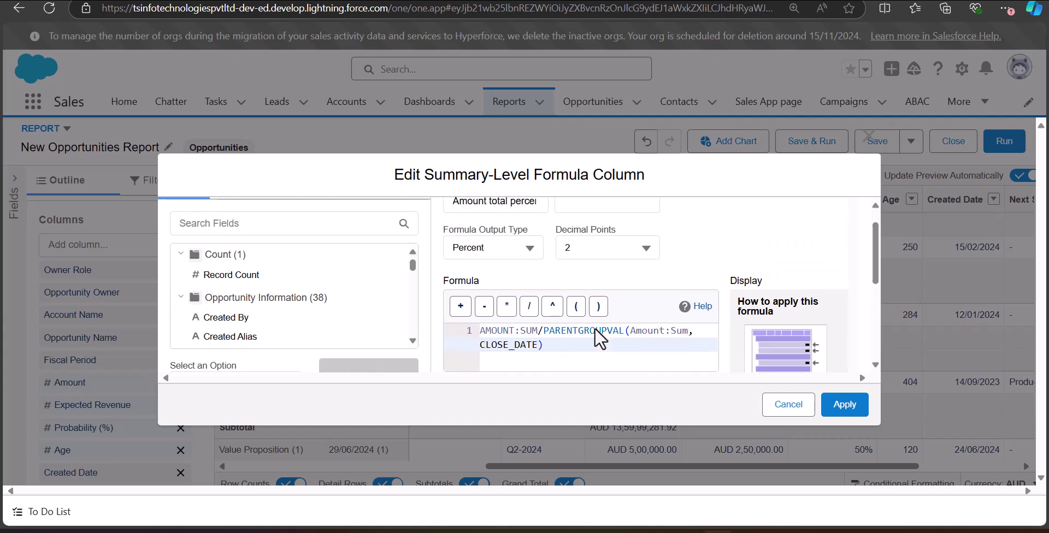
Step: Correct the formula casing to AMOUNT:SUM/PARENTGROUPVAL(AMOUNT:SUM, CLOSE_DATE) and validate it
left_click(676, 333)
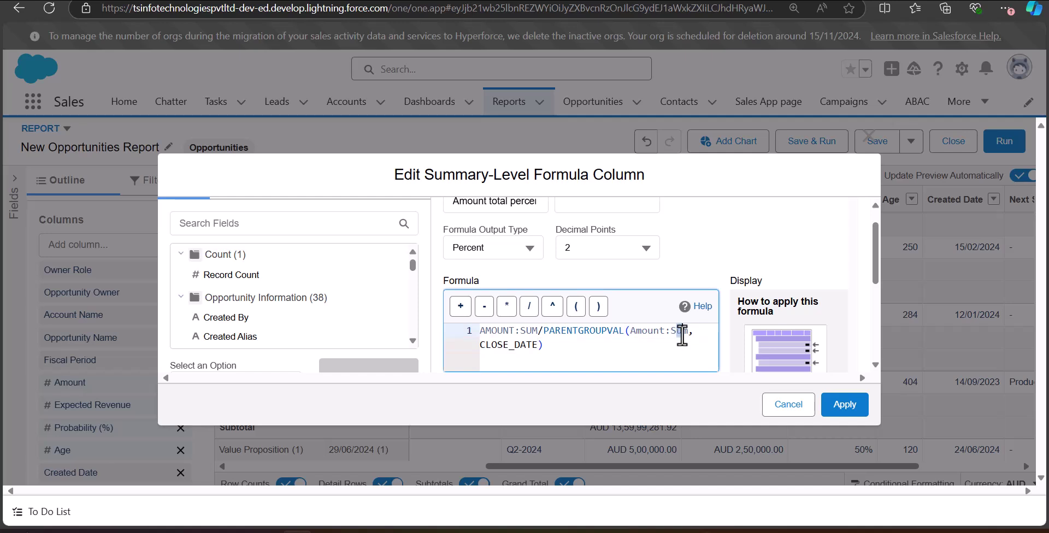
left_click_drag(679, 333, 686, 335)
type("UM")
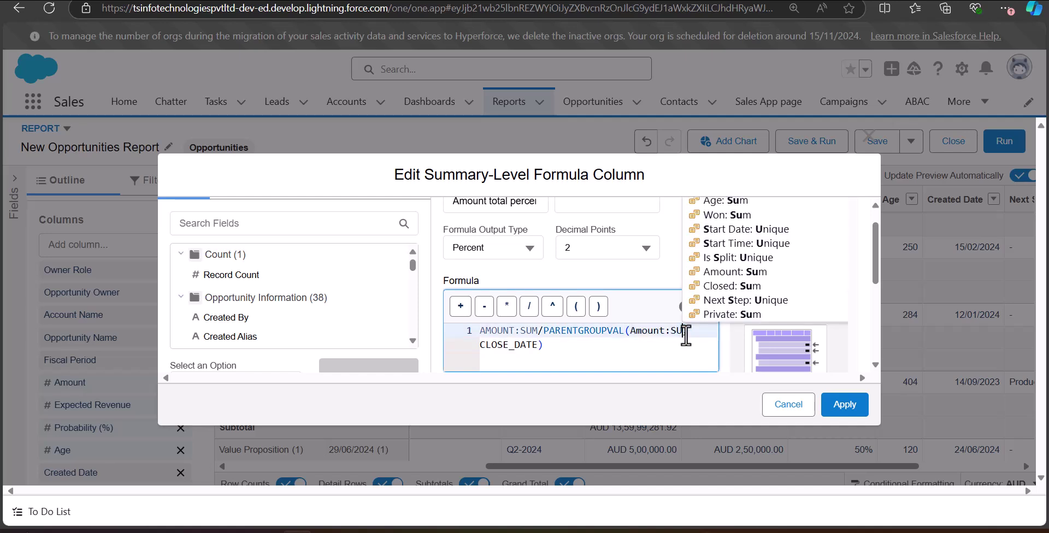
scroll(705, 256, "down", 1)
left_click_drag(663, 263, 638, 258)
type("MOUNT")
left_click(609, 276)
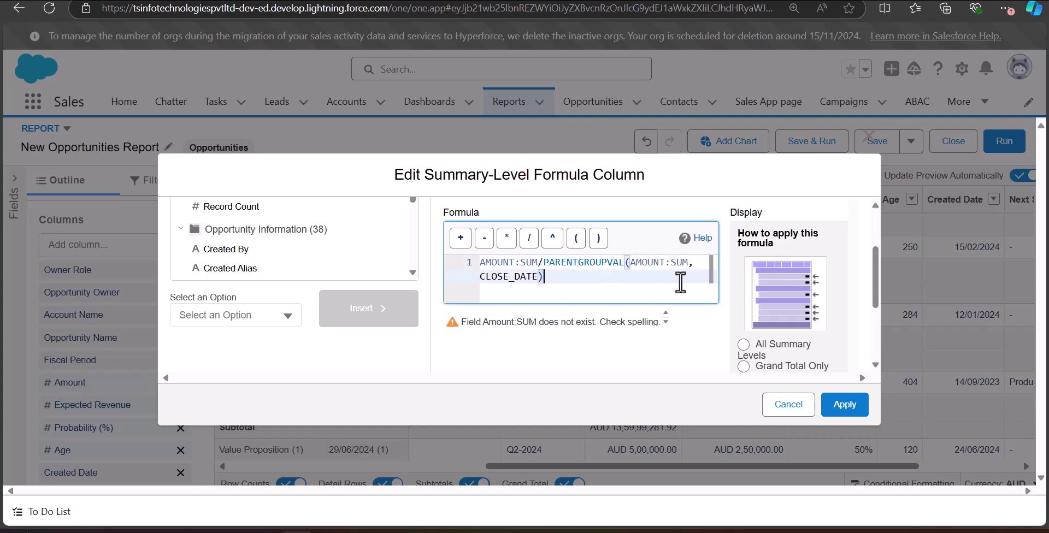
scroll(628, 302, "down", 3)
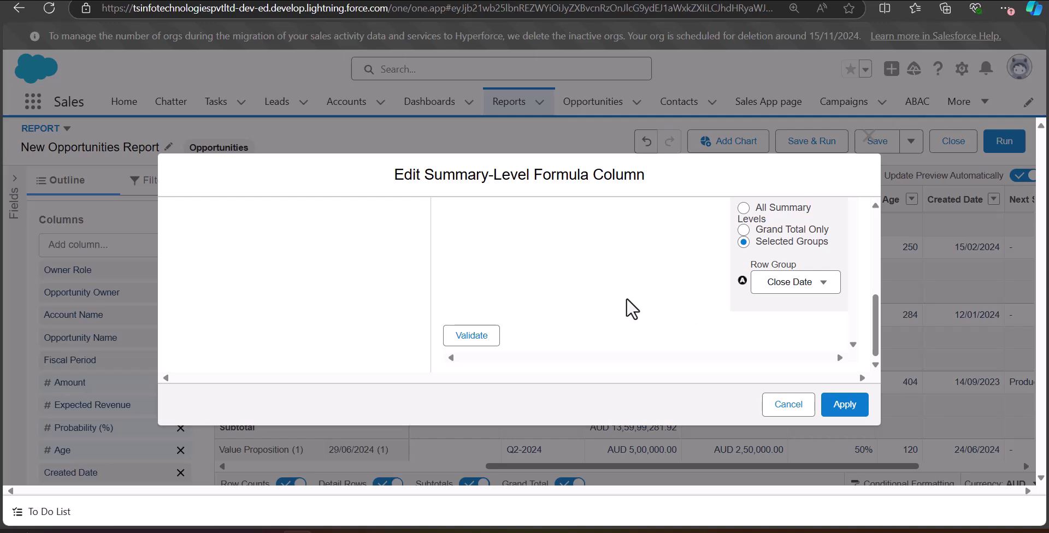
left_click(484, 343)
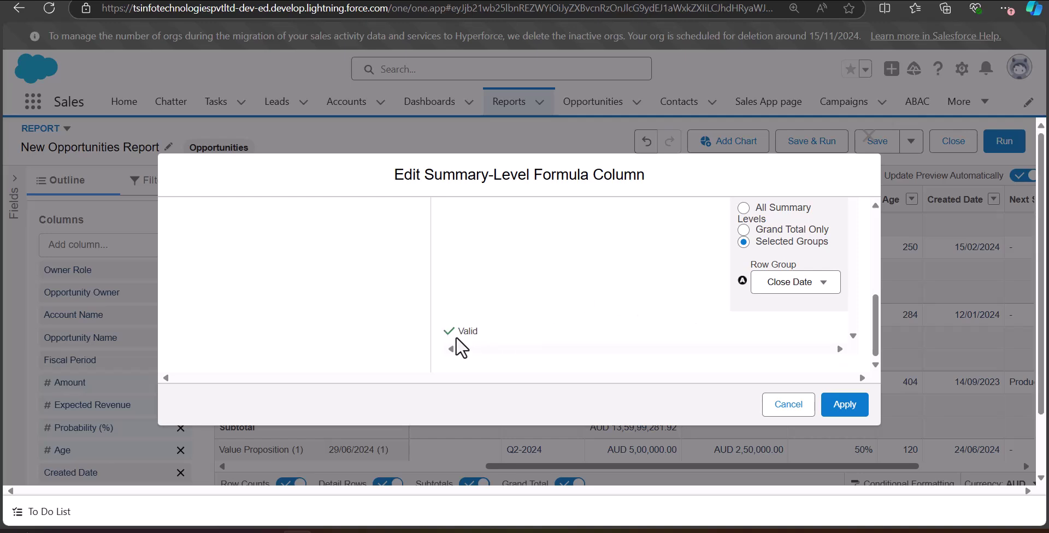
scroll(712, 356, "up", 3)
scroll(672, 358, "down", 3)
Step: Apply the Amount total percentage column, review its values, then undo the last change
left_click(845, 405)
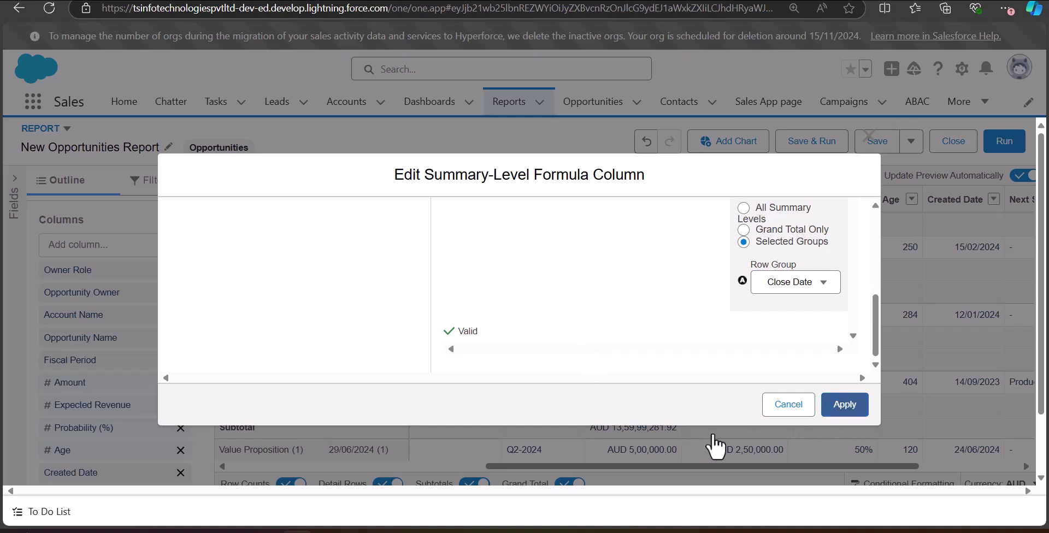
left_click_drag(556, 468, 860, 461)
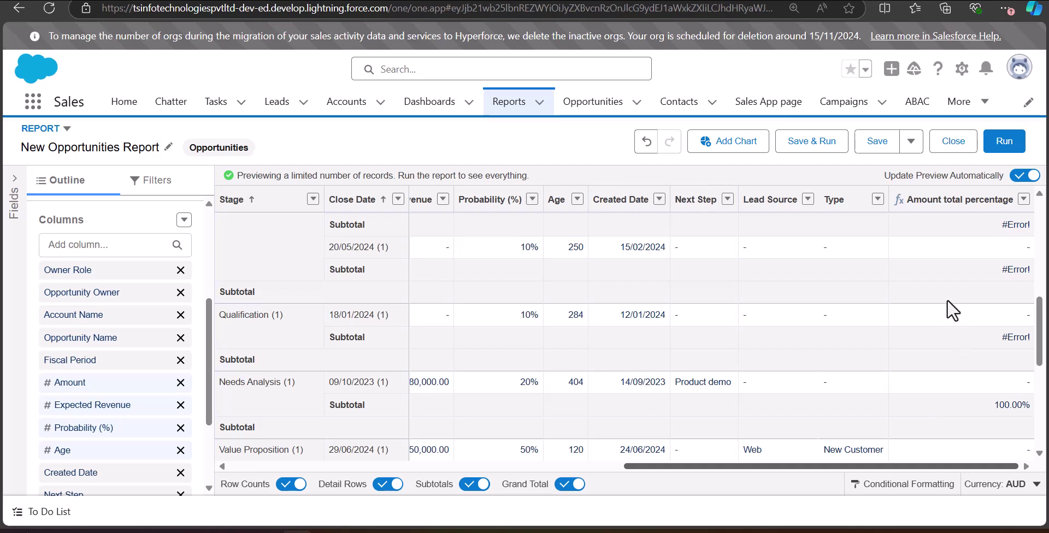
scroll(946, 275, "down", 3)
scroll(946, 275, "down", 2)
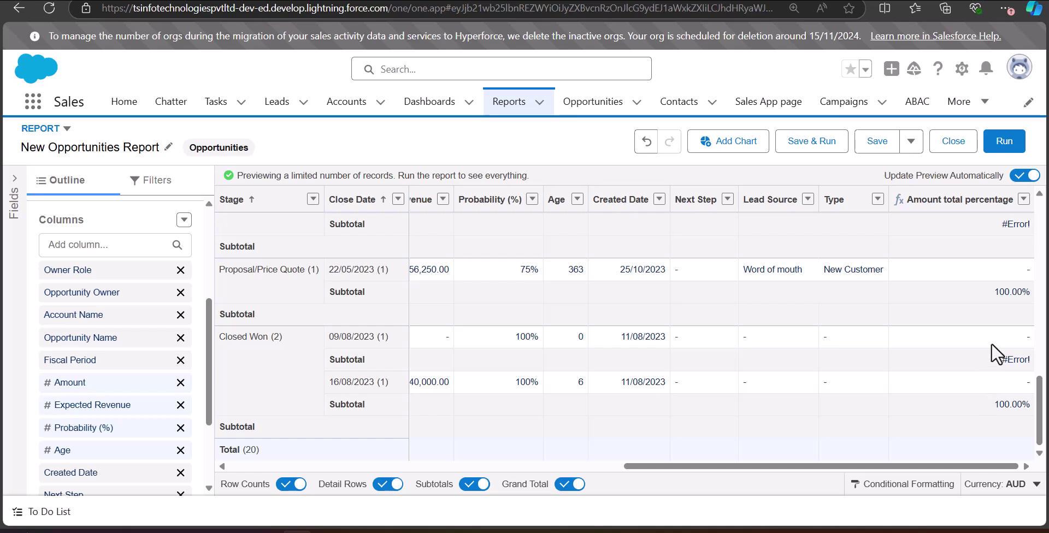
scroll(989, 405, "up", 2)
scroll(989, 405, "down", 2)
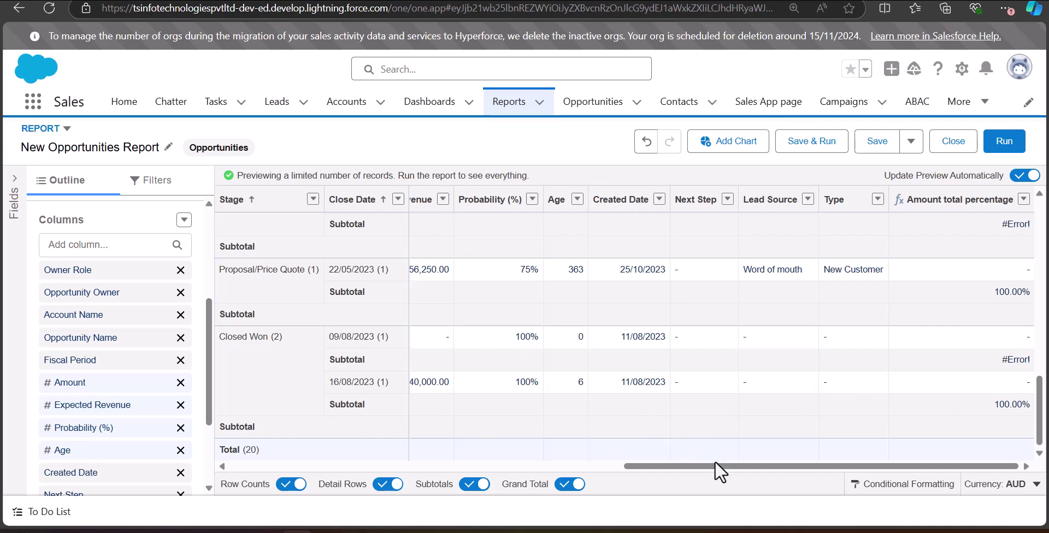
key("ctrl+z")
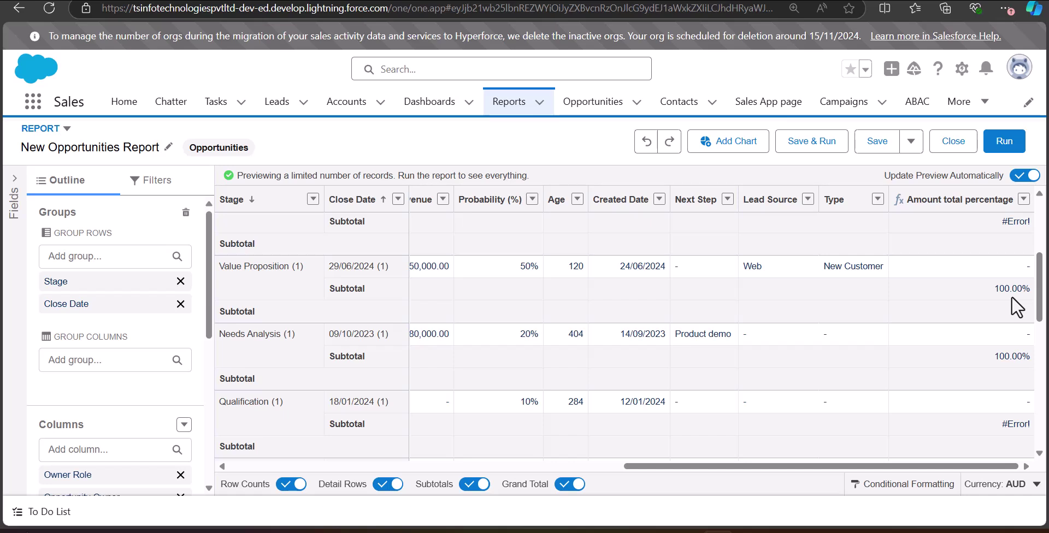
Step: Begin Save & Run for the New Opportunities Report and auto-fill its Report Unique Name
left_click(823, 159)
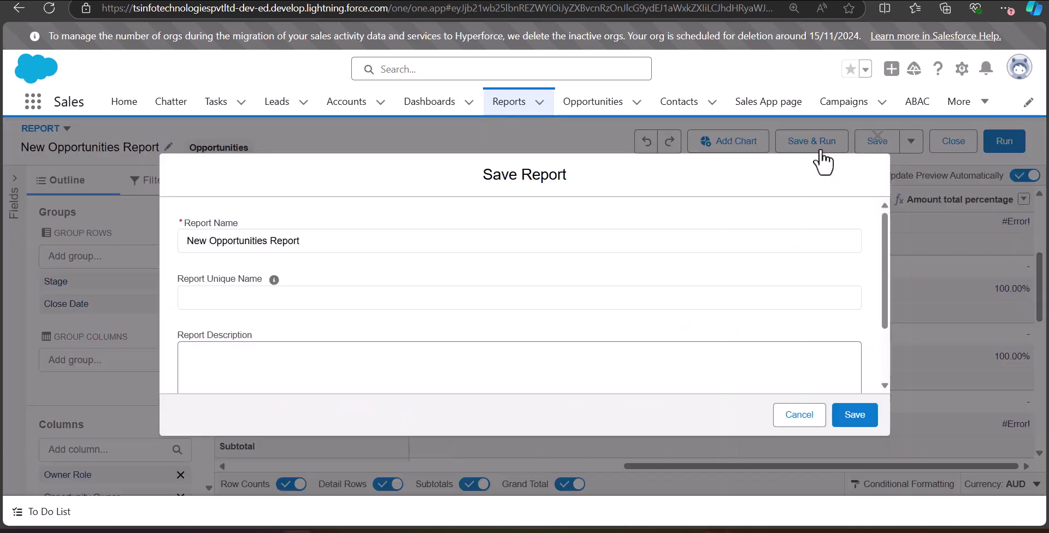
scroll(340, 300, "down", 1)
scroll(339, 300, "up", 2)
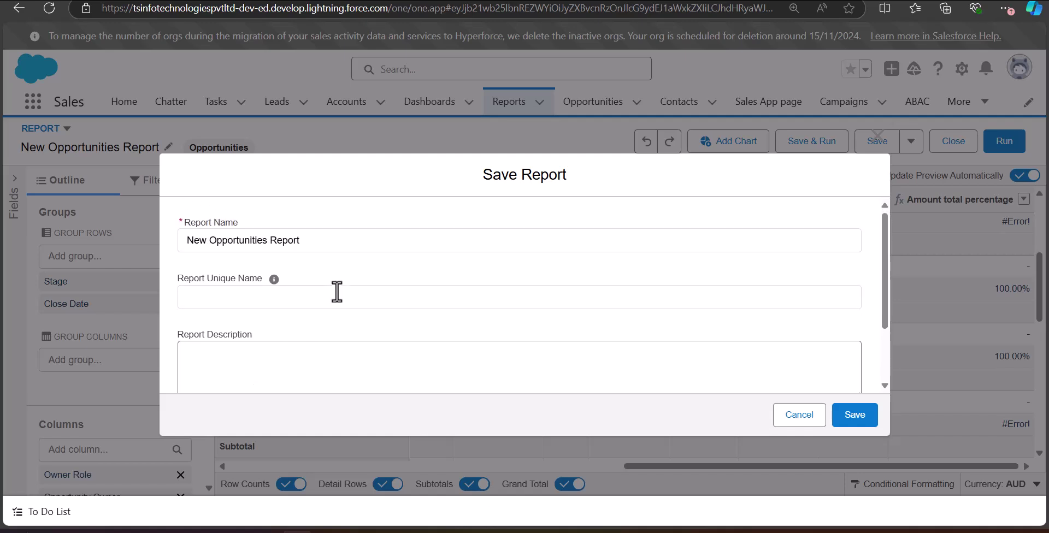
left_click(386, 294)
scroll(567, 341, "down", 2)
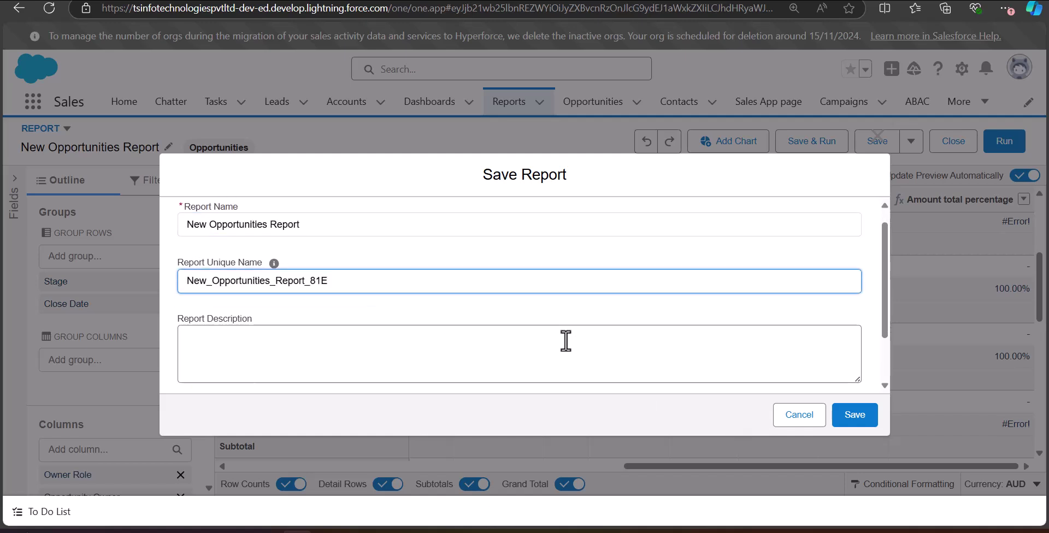
scroll(415, 296, "up", 1)
scroll(416, 296, "down", 2)
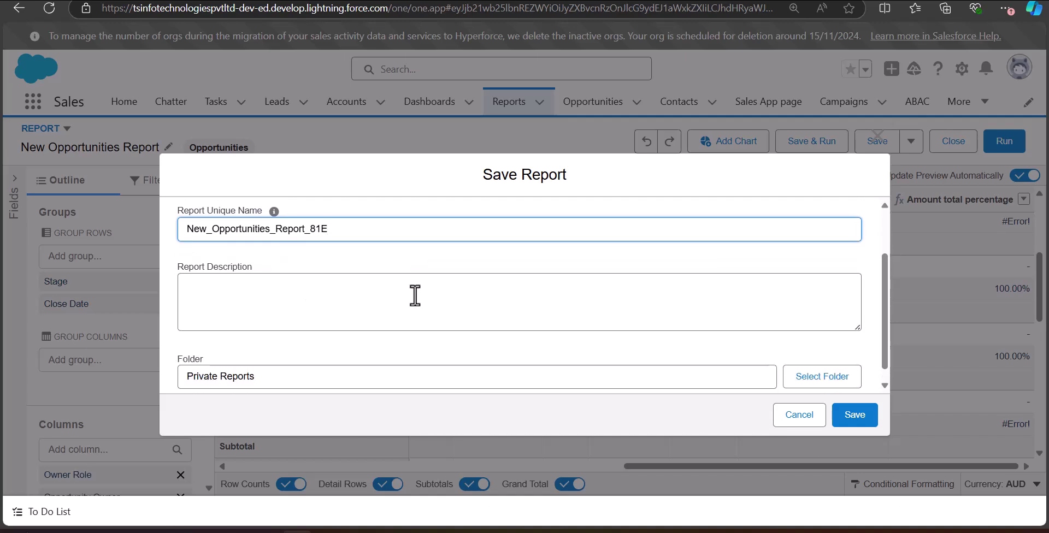
Step: Save the report into the Public Reports folder
left_click(811, 371)
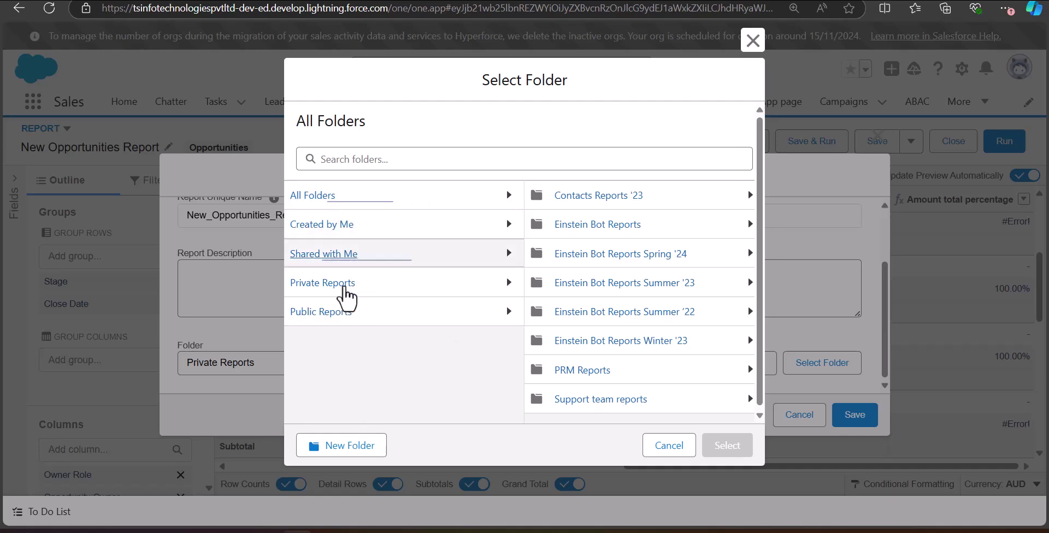
left_click(331, 317)
left_click(702, 444)
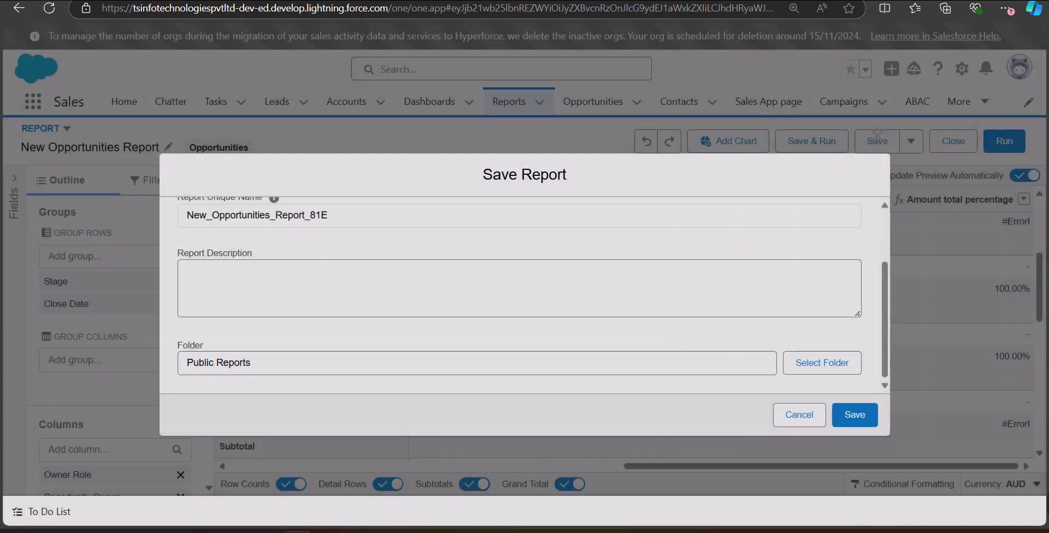
left_click(872, 420)
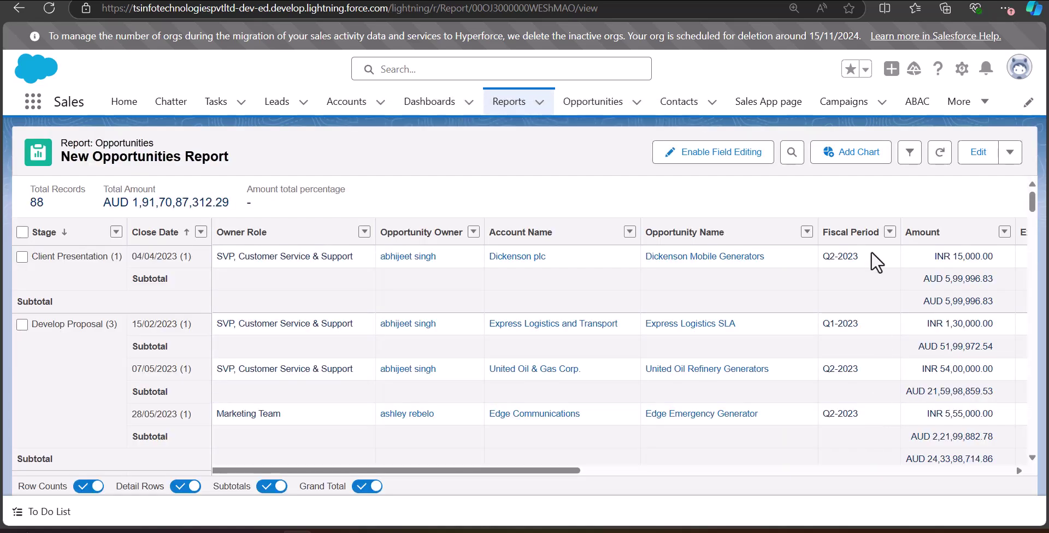
scroll(689, 286, "down", 4)
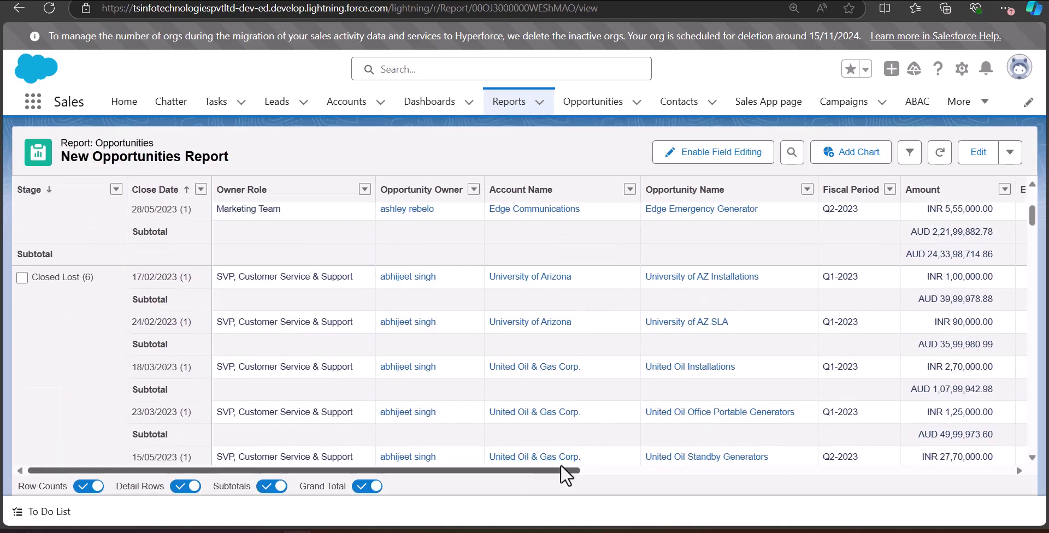
left_click_drag(515, 472, 972, 399)
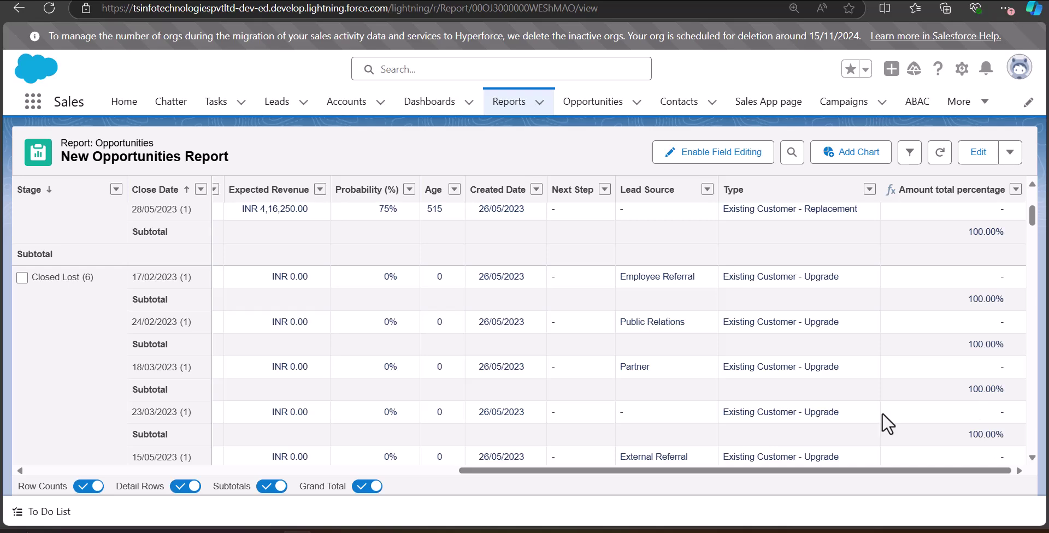
left_click_drag(862, 471, 526, 475)
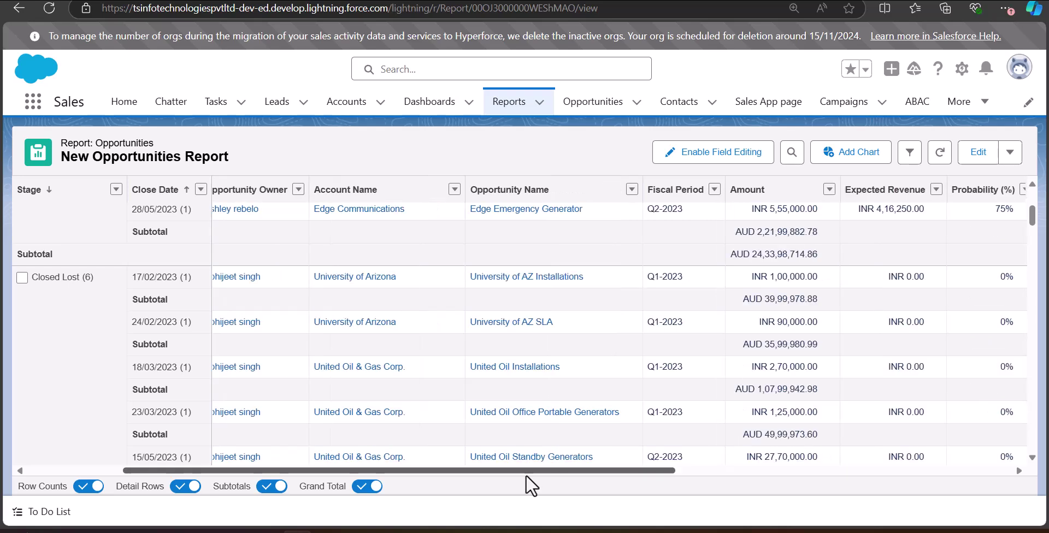